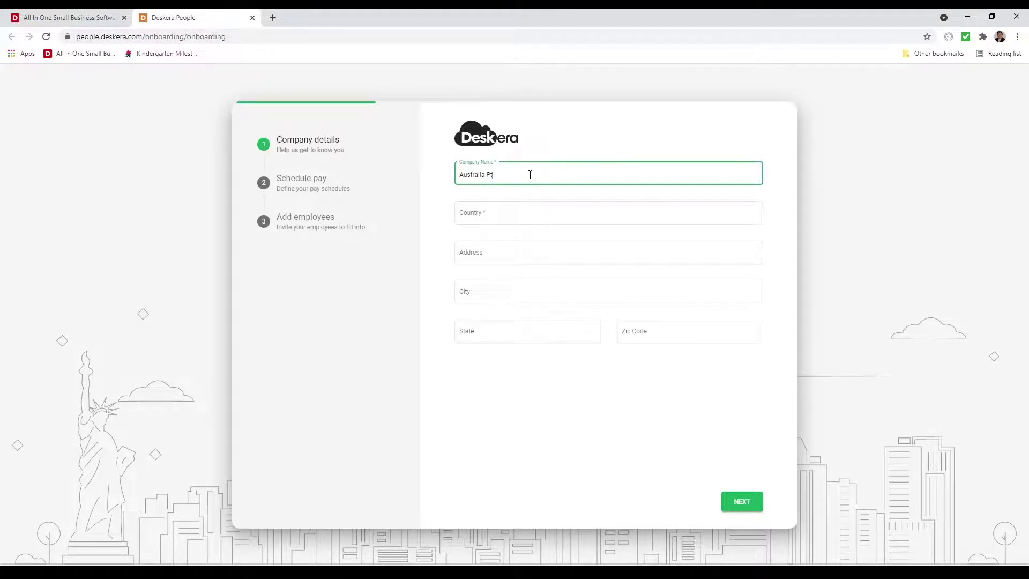
# - Set the country to Australia and enter the street address, correcting the spelling to Shirley
pyautogui.click(510, 213)
pyautogui.write('Aus')
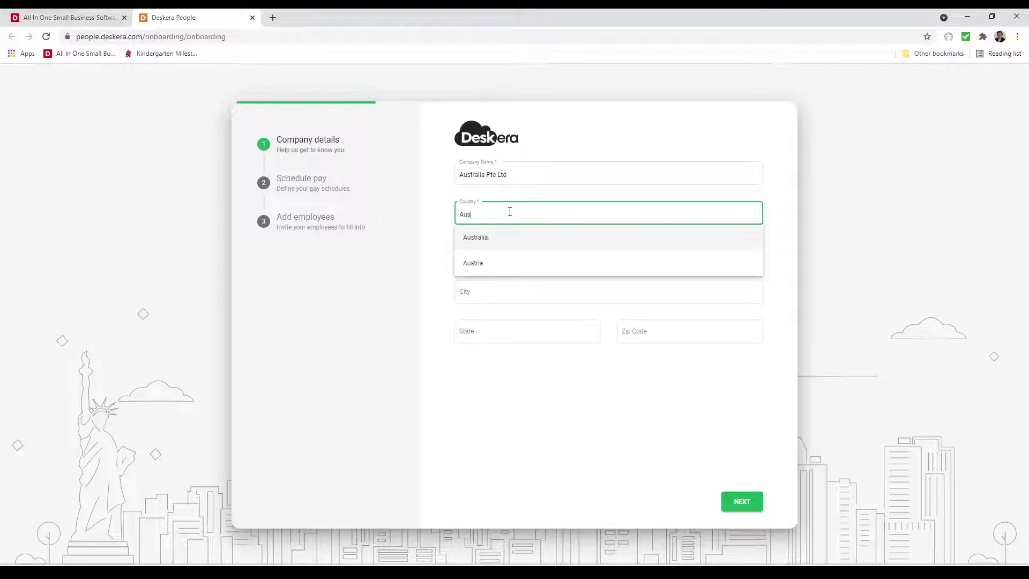
pyautogui.click(507, 240)
pyautogui.click(496, 253)
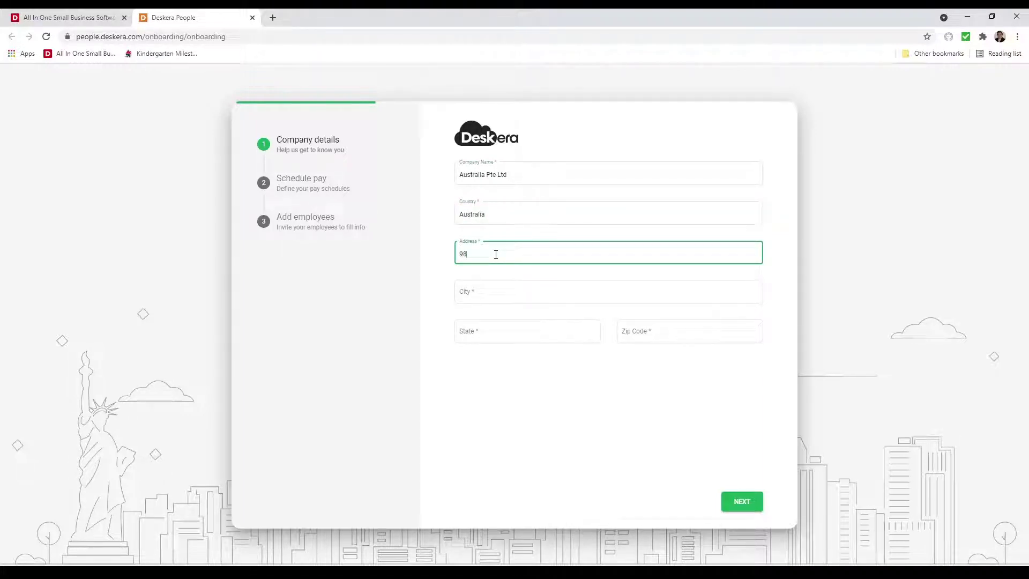
pyautogui.write('Shirely Street')
pyautogui.rightClick(475, 253)
pyautogui.click(487, 269)
# - Fill in the city, choose Queensland as the state, enter the zip code, and submit
pyautogui.click(474, 289)
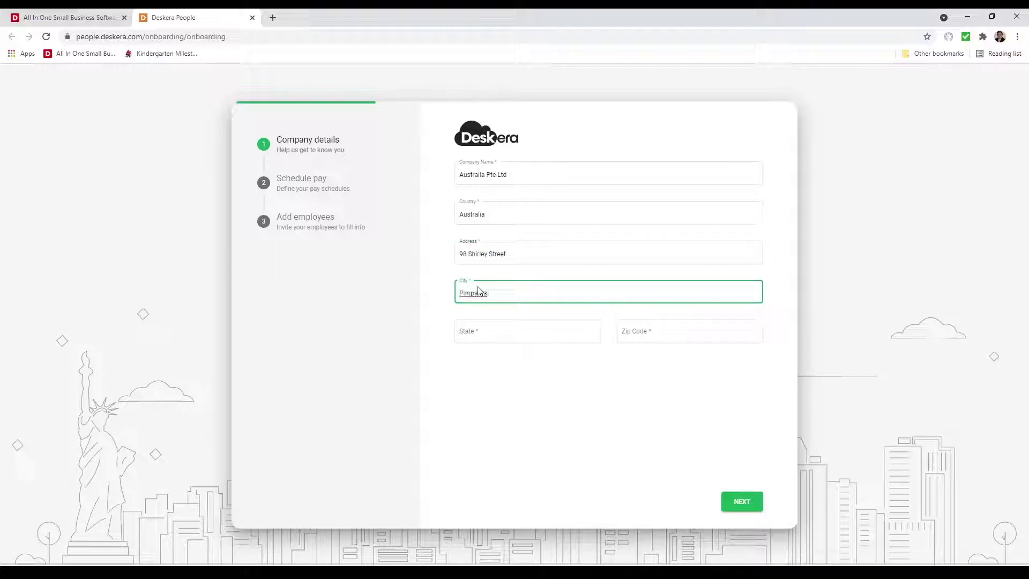
pyautogui.click(509, 332)
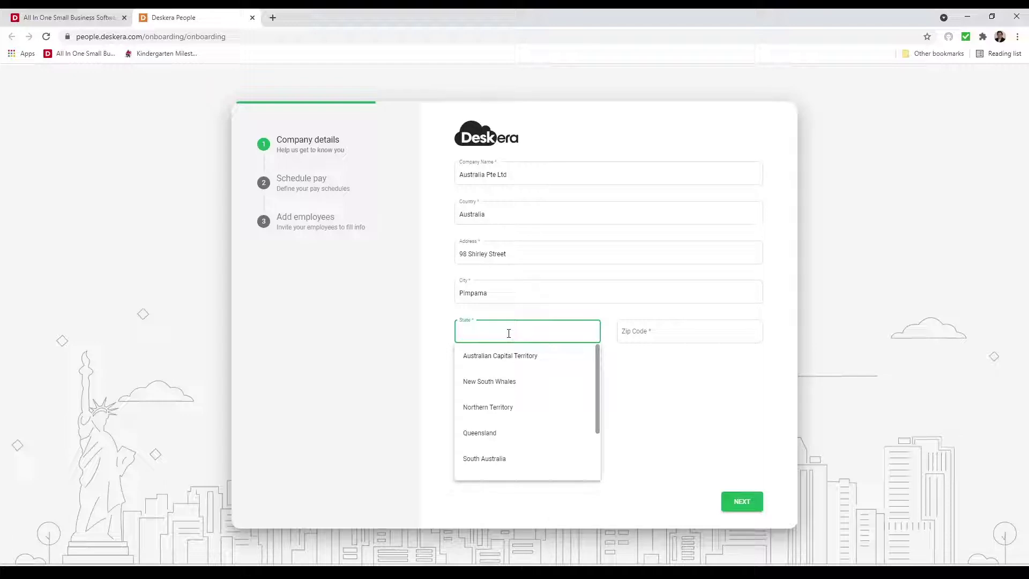
pyautogui.write('Q')
pyautogui.click(518, 354)
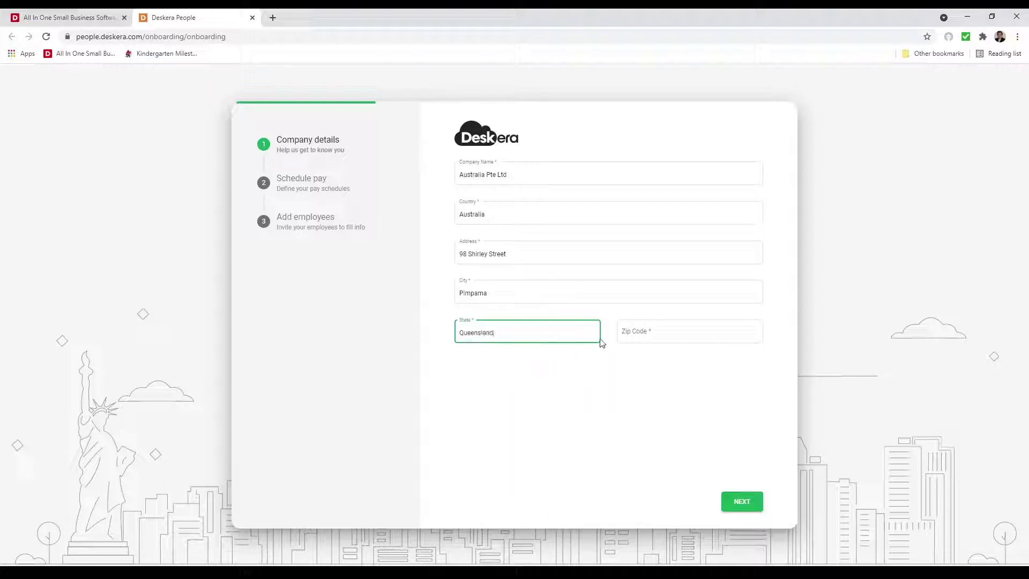
pyautogui.click(655, 335)
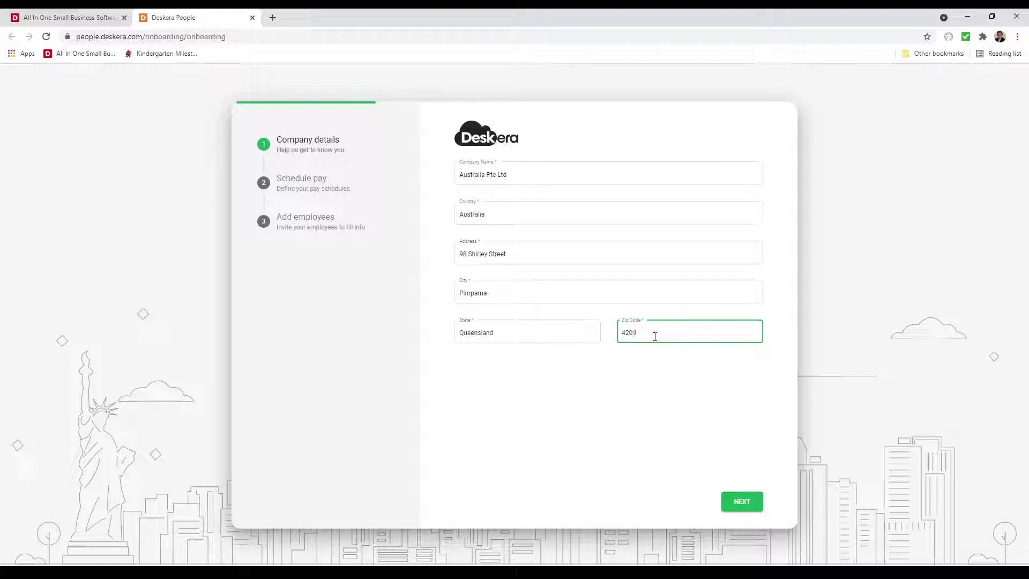
pyautogui.write('4209')
pyautogui.click(737, 503)
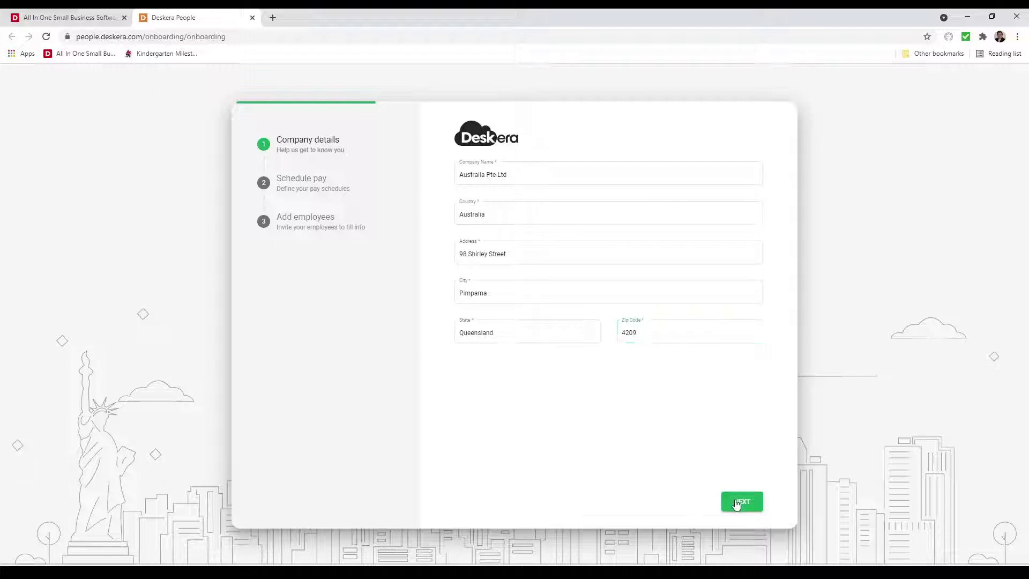
# - Keep the pay period Monthly and leave Saturday and Sunday out of the work week
pyautogui.click(462, 173)
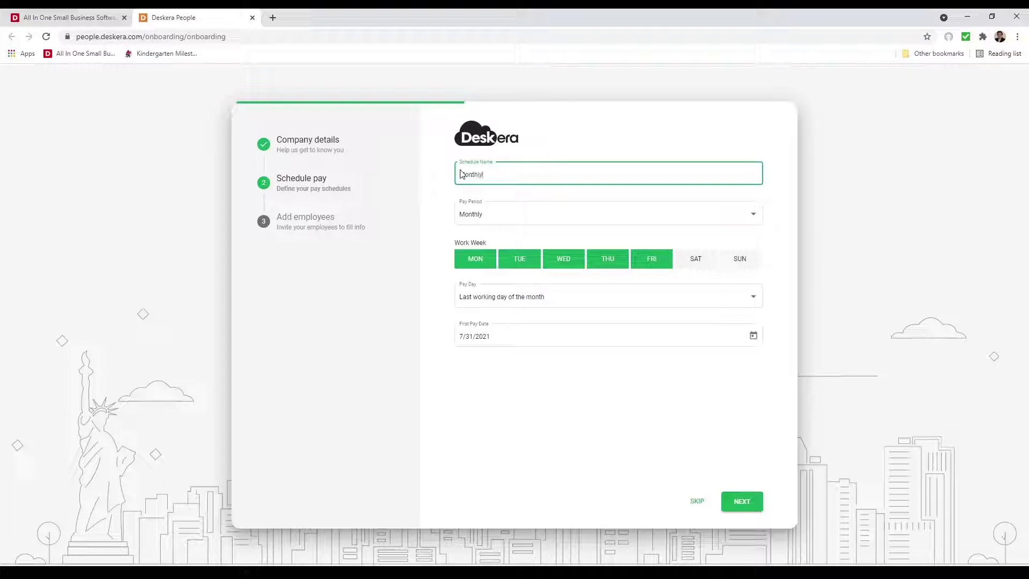
pyautogui.click(543, 223)
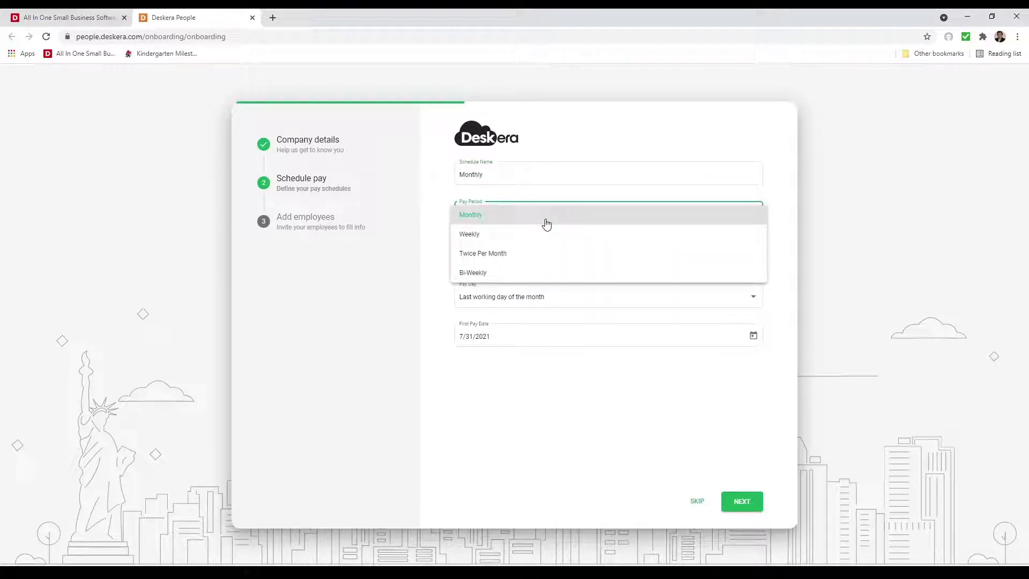
pyautogui.click(523, 213)
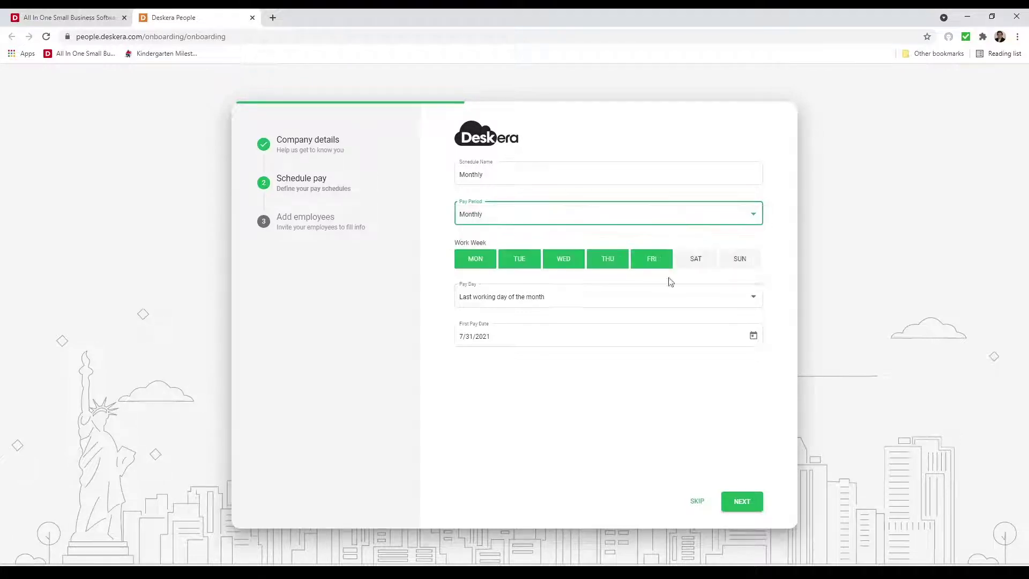
pyautogui.click(688, 266)
pyautogui.click(732, 267)
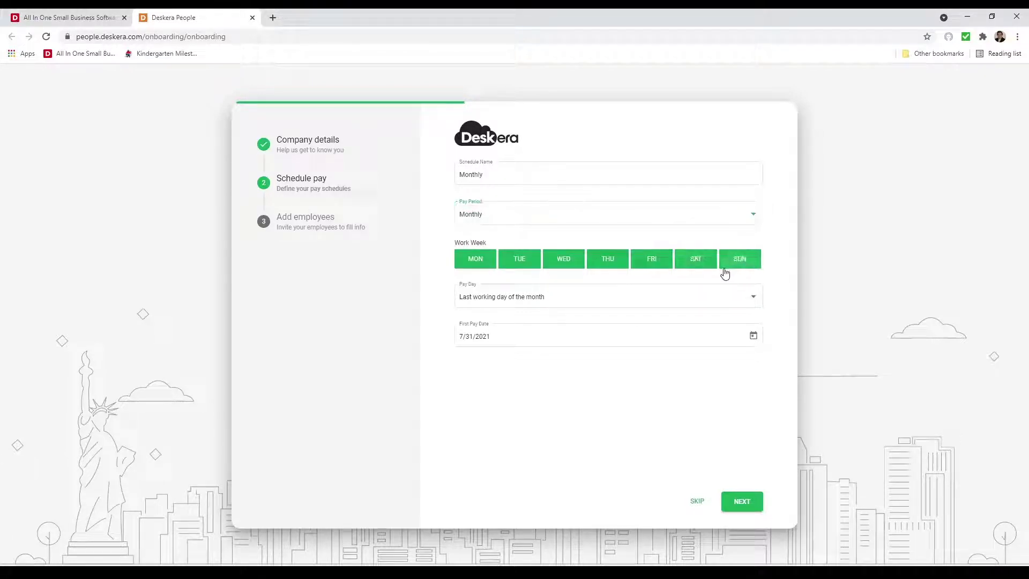
pyautogui.click(698, 262)
pyautogui.click(744, 262)
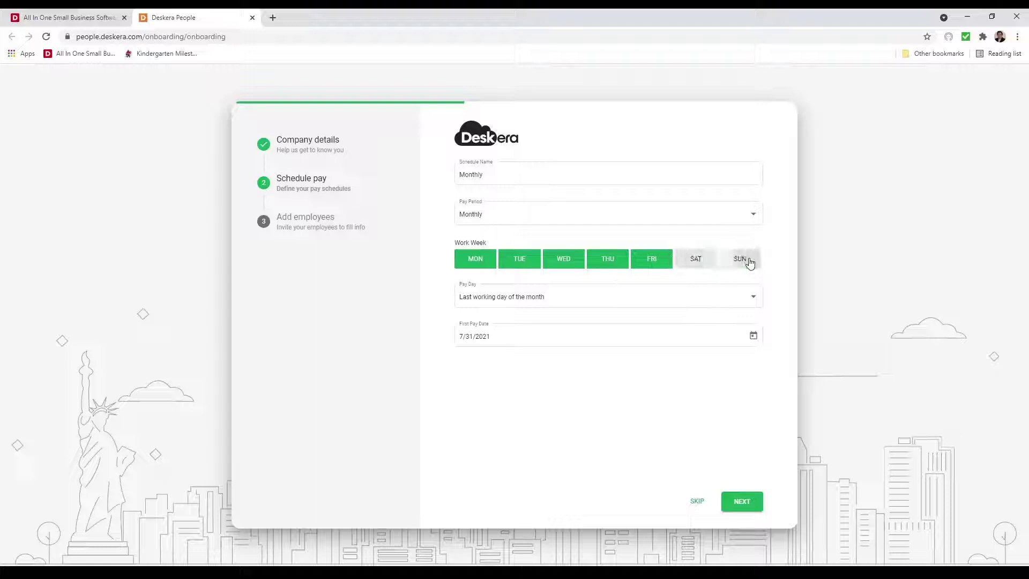
# - Keep pay day as last working day and first pay date 7/31/2021, then save
pyautogui.click(658, 291)
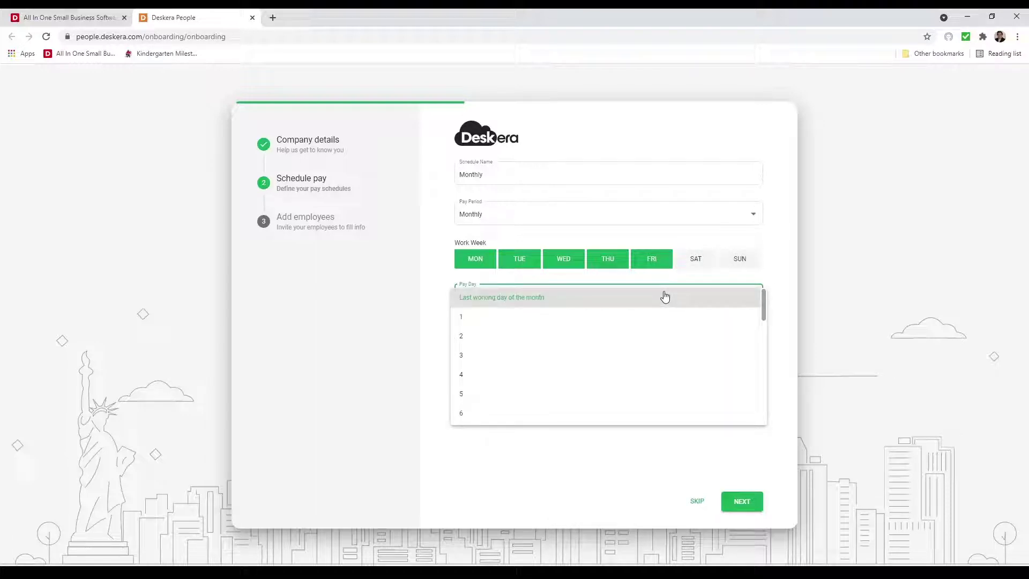
pyautogui.scroll(-8, 664, 297)
pyautogui.click(410, 381)
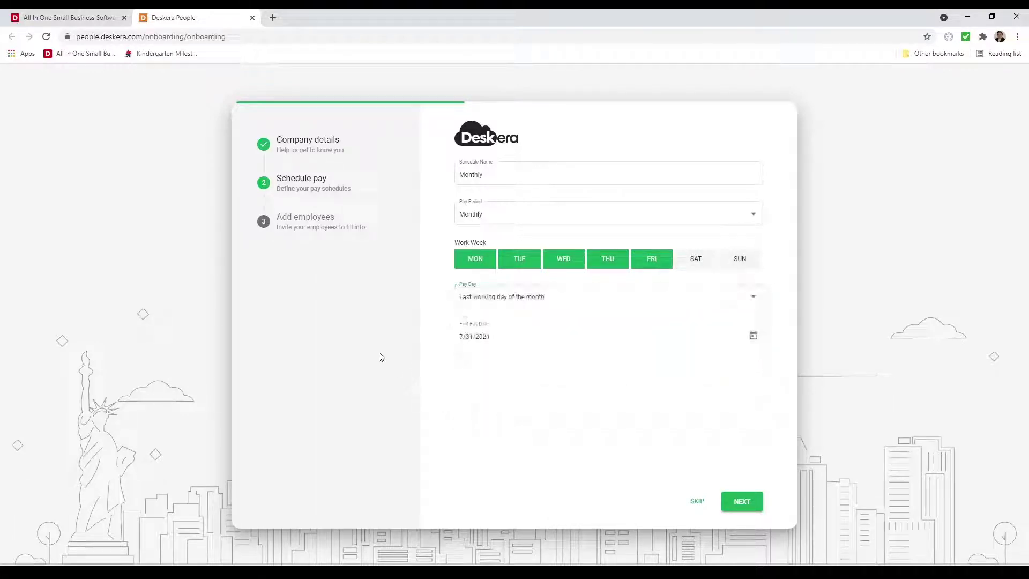
pyautogui.click(755, 336)
pyautogui.click(670, 432)
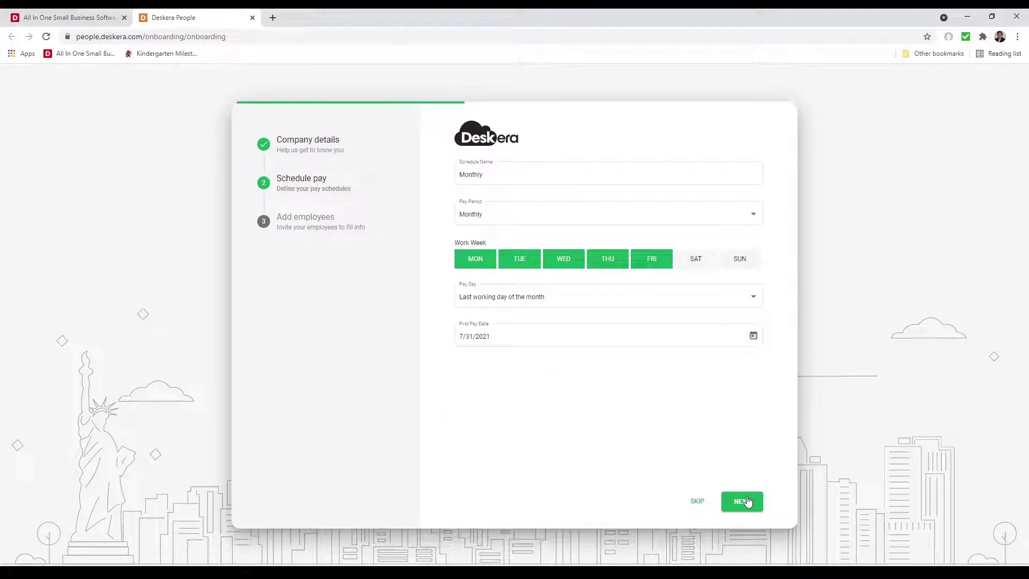
pyautogui.click(747, 501)
# - Enter the employee's first name, last name and e-mail address
pyautogui.click(517, 241)
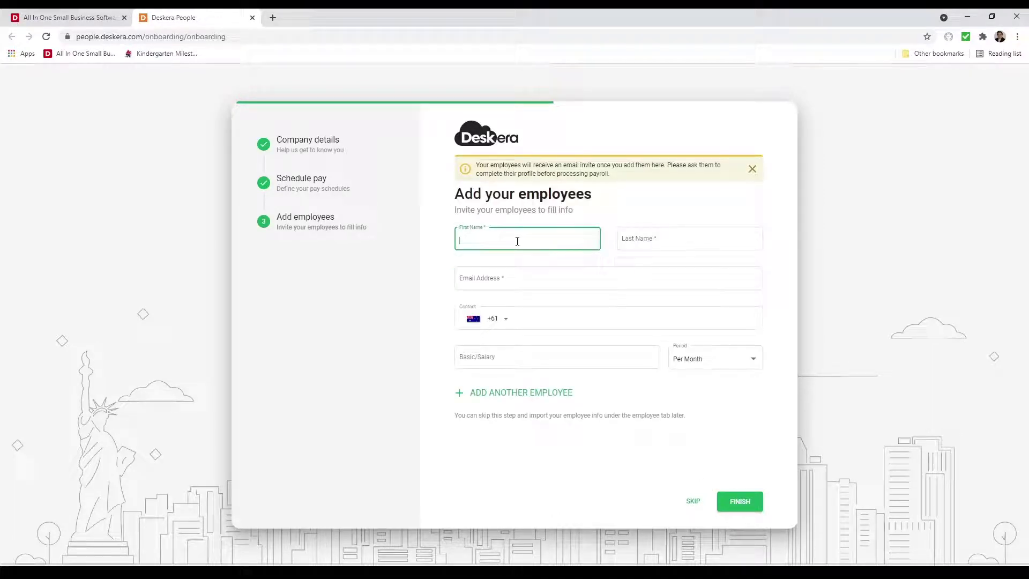
pyautogui.press('BackSpace')
pyautogui.press('BackSpace')
pyautogui.press('Tab')
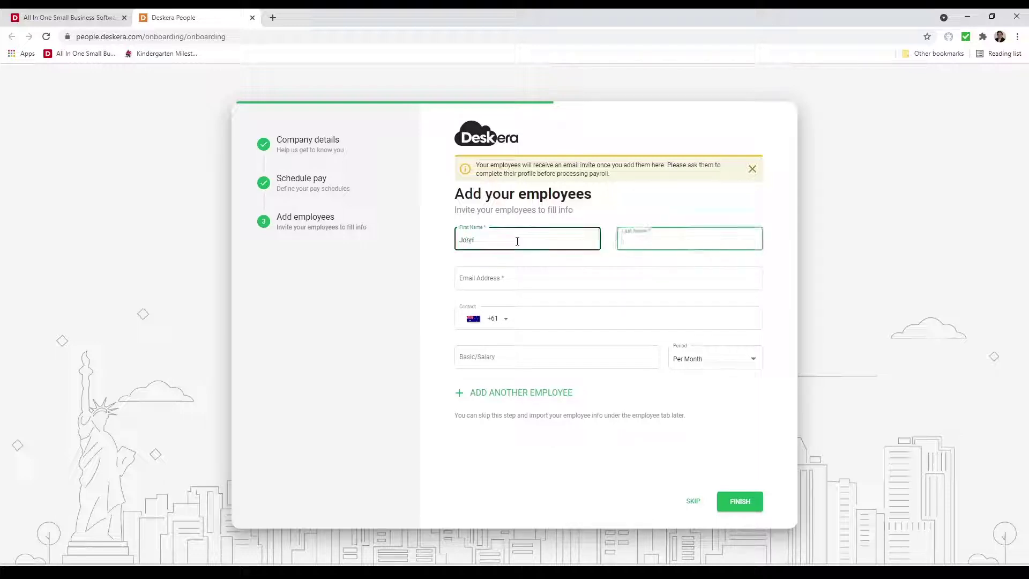
pyautogui.click(514, 278)
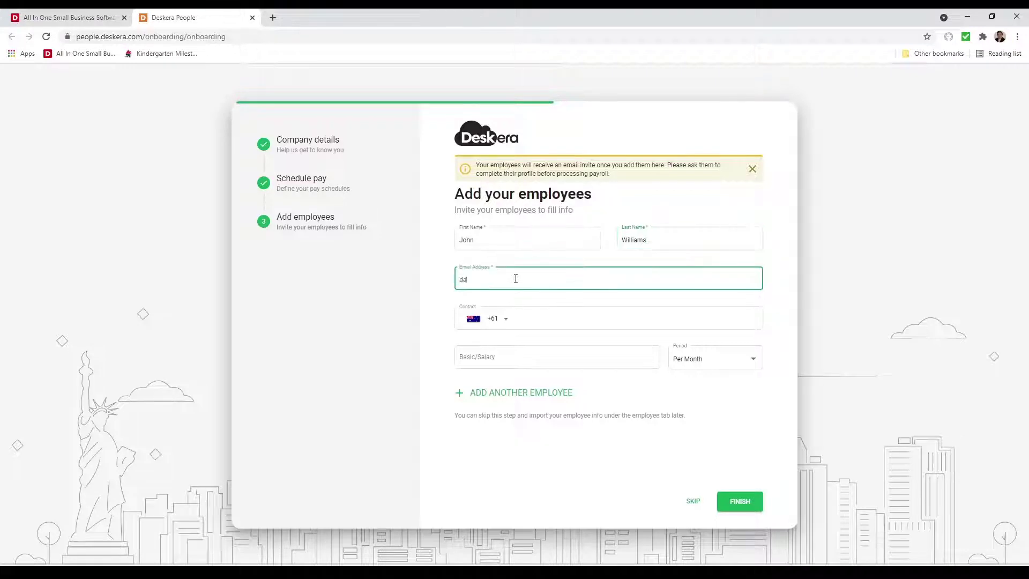
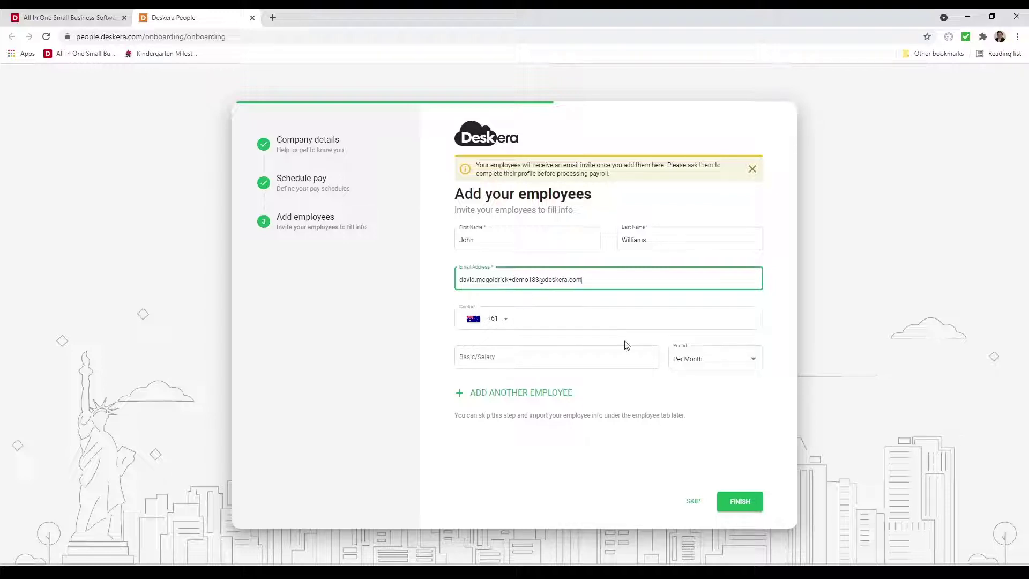
# - Give the employee a basic salary of 5,000 Per Month and finish onboarding
pyautogui.click(550, 357)
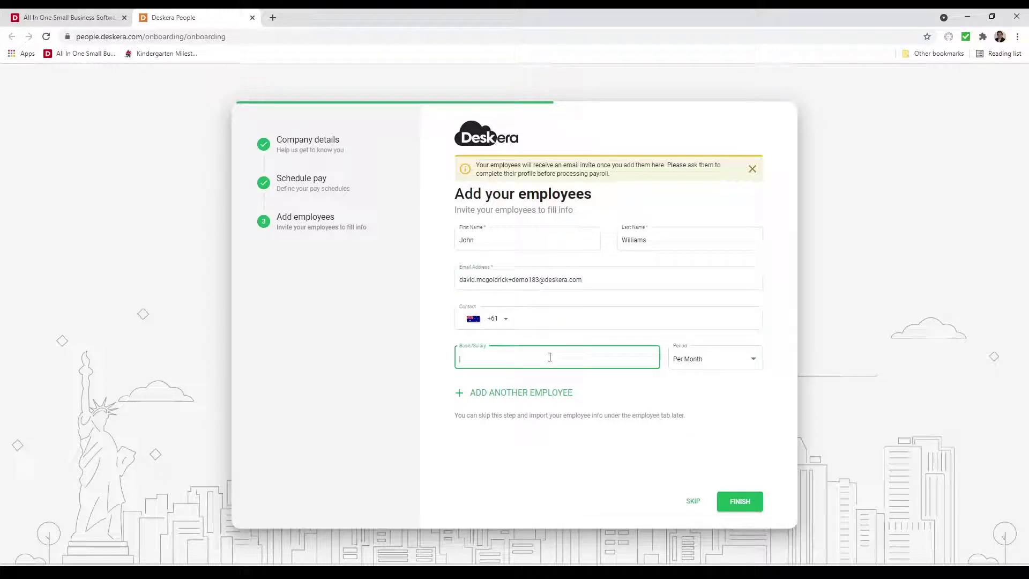
pyautogui.write('5,000')
pyautogui.click(729, 359)
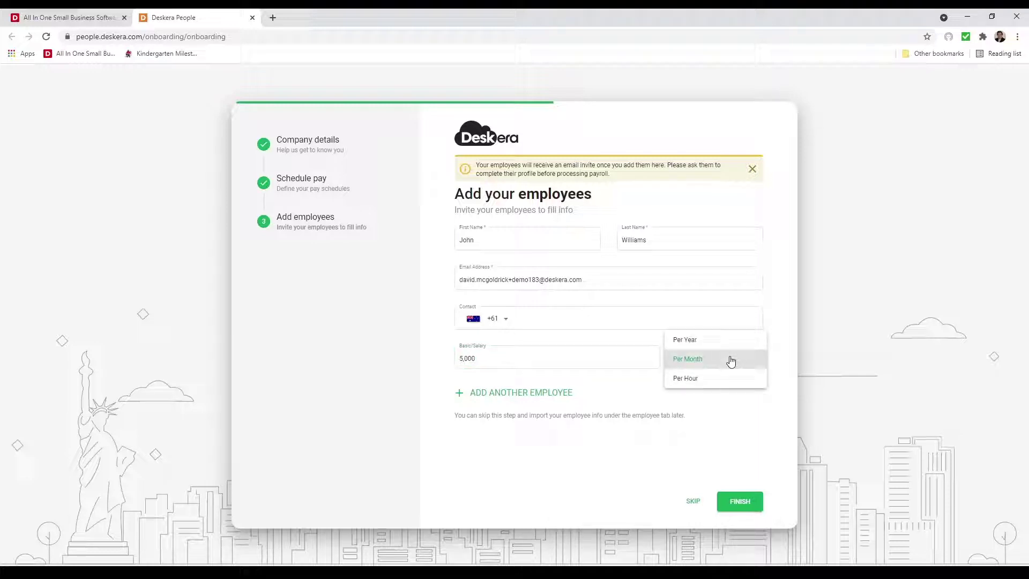
pyautogui.click(731, 362)
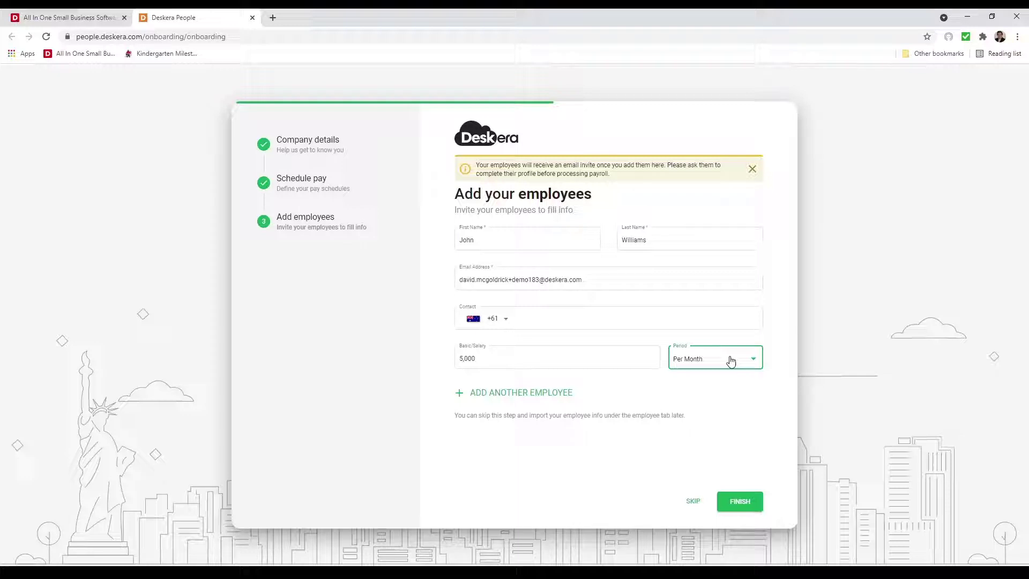
pyautogui.click(741, 508)
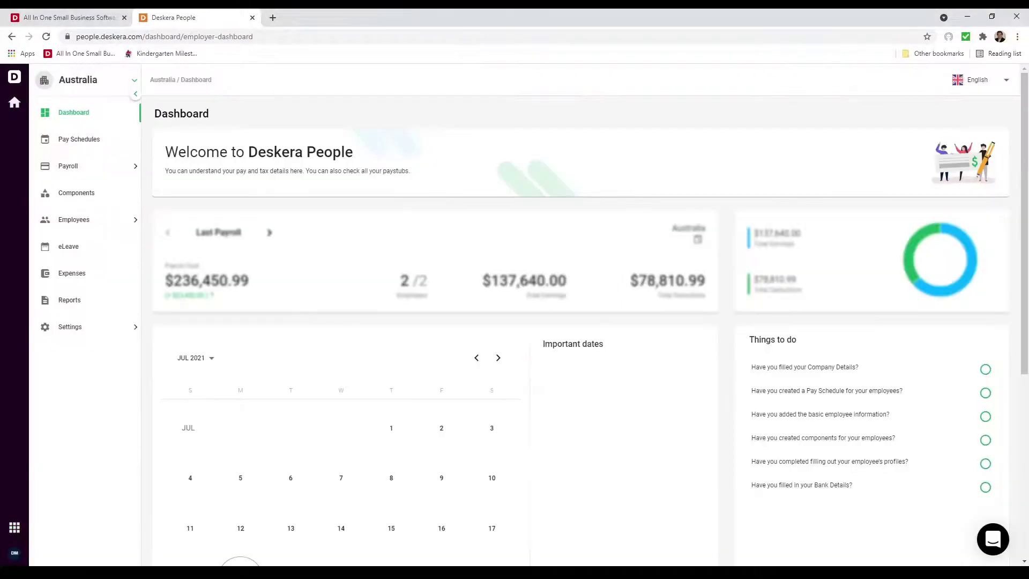
# - In company settings, set the organization type to Company and paste in the Australian Business Number
pyautogui.click(92, 328)
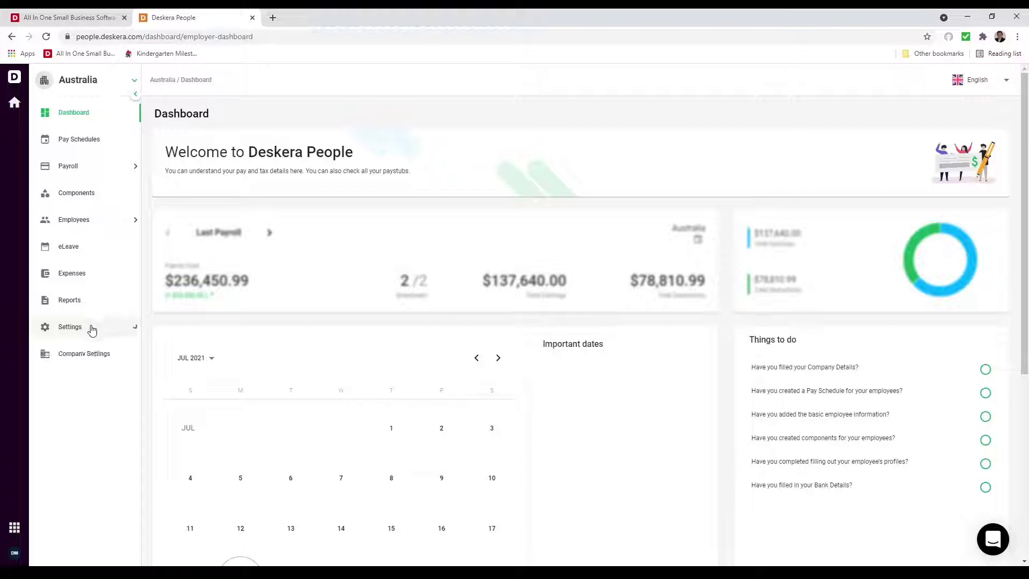
pyautogui.click(87, 353)
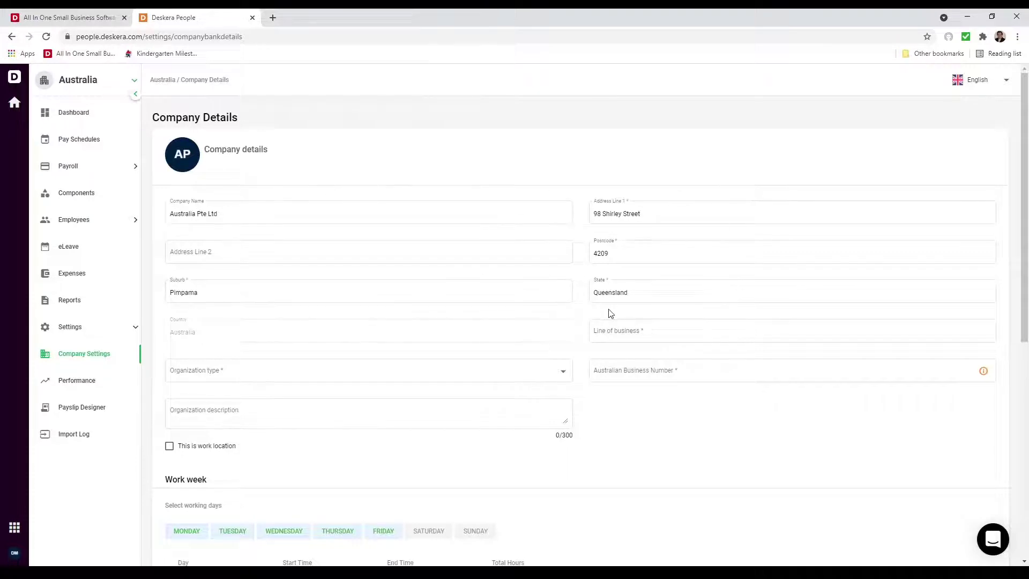
pyautogui.click(662, 329)
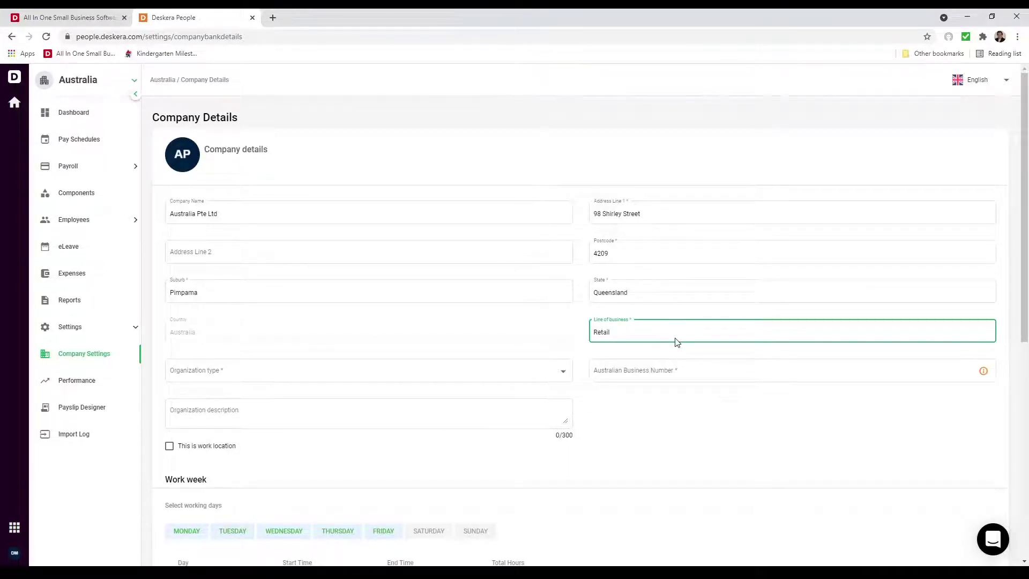
pyautogui.click(532, 385)
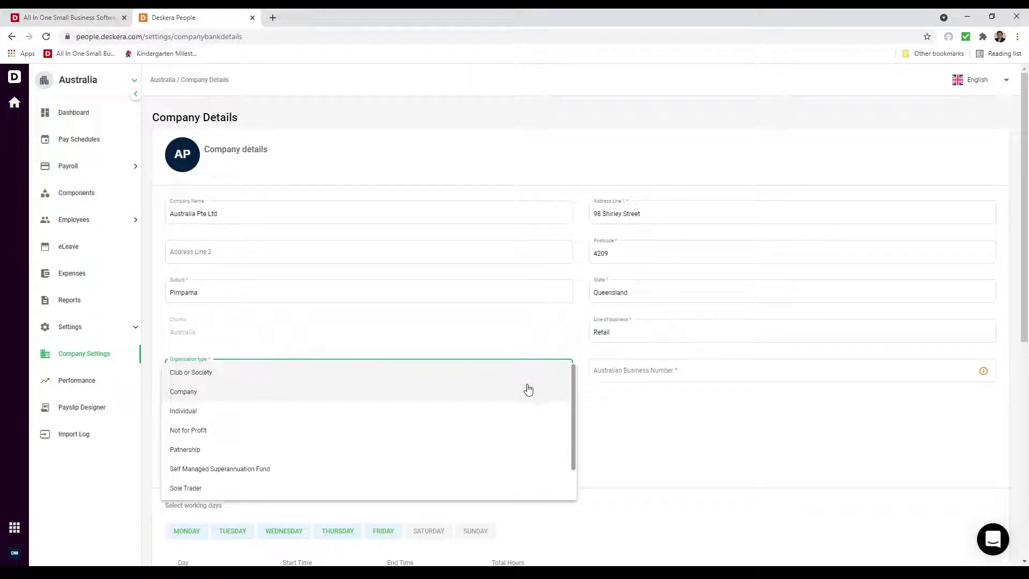
pyautogui.click(365, 394)
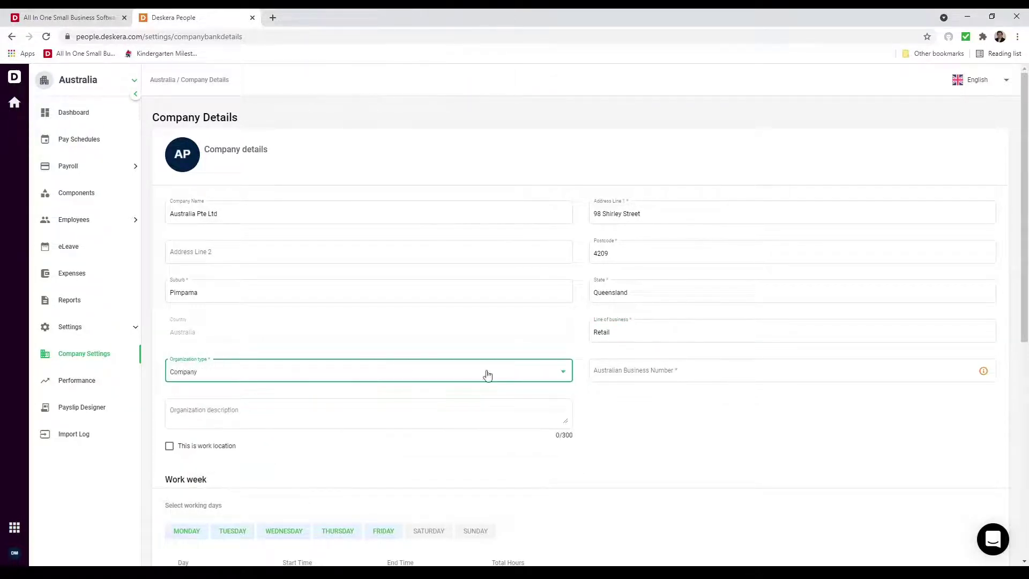
pyautogui.click(617, 370)
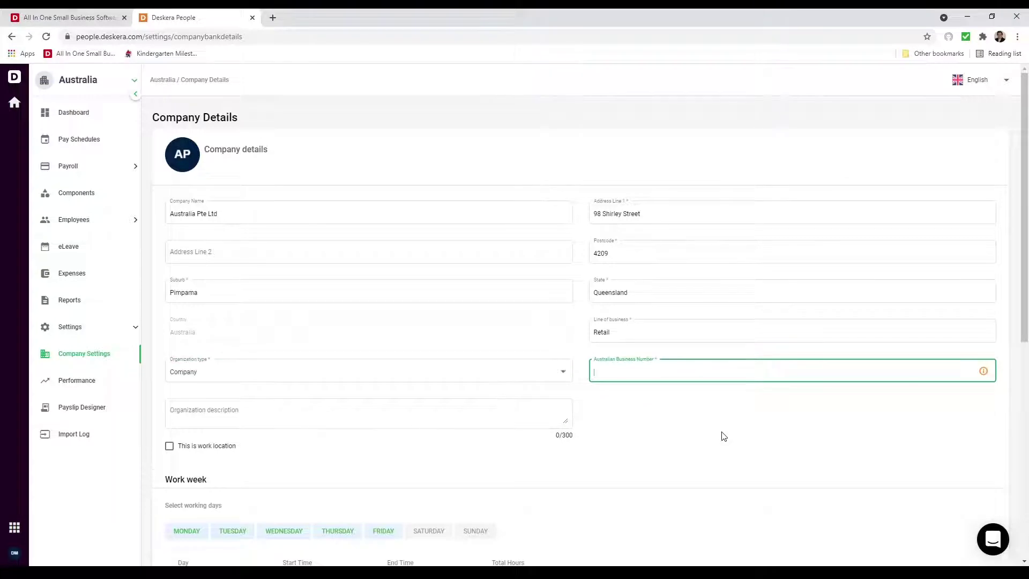
pyautogui.hotkey('ctrl', 'v')
# - Set the organization description to Retail, keep a Monday–Friday work week, and update
pyautogui.click(413, 415)
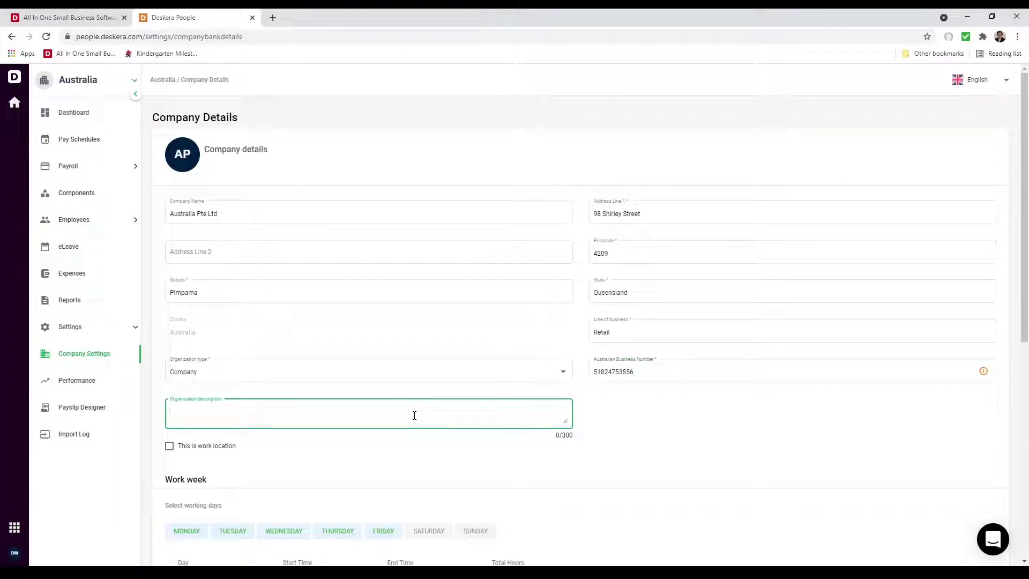
pyautogui.write('Retail')
pyautogui.click(436, 491)
pyautogui.scroll(-5, 435, 485)
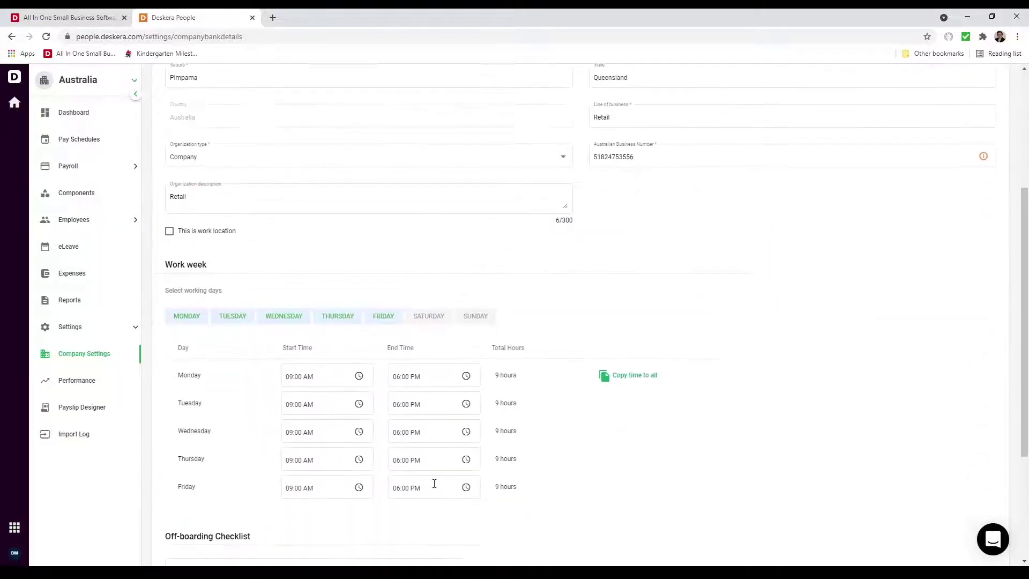
pyautogui.click(430, 245)
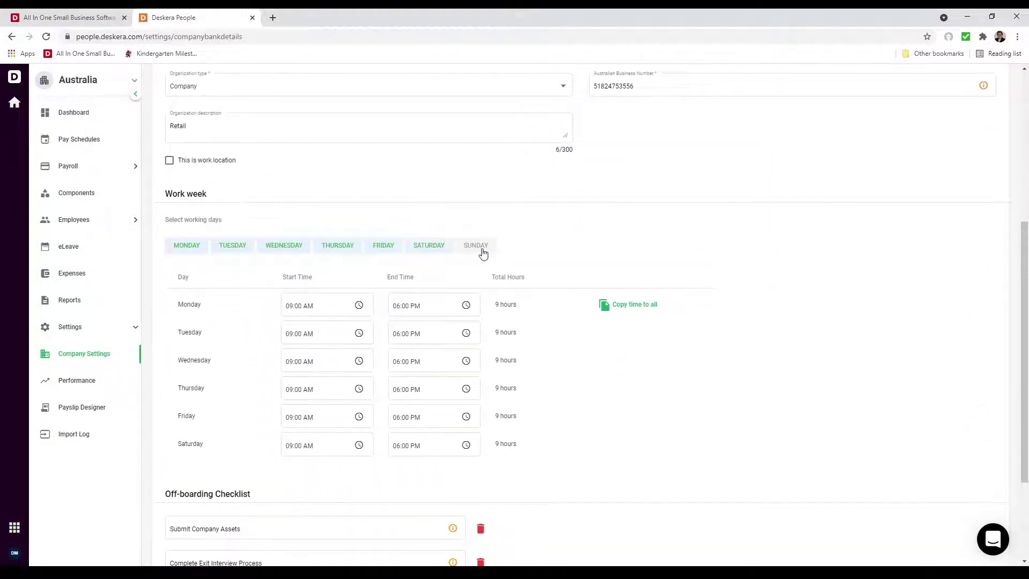
pyautogui.click(478, 248)
pyautogui.click(426, 247)
pyautogui.click(474, 248)
pyautogui.scroll(-3, 432, 401)
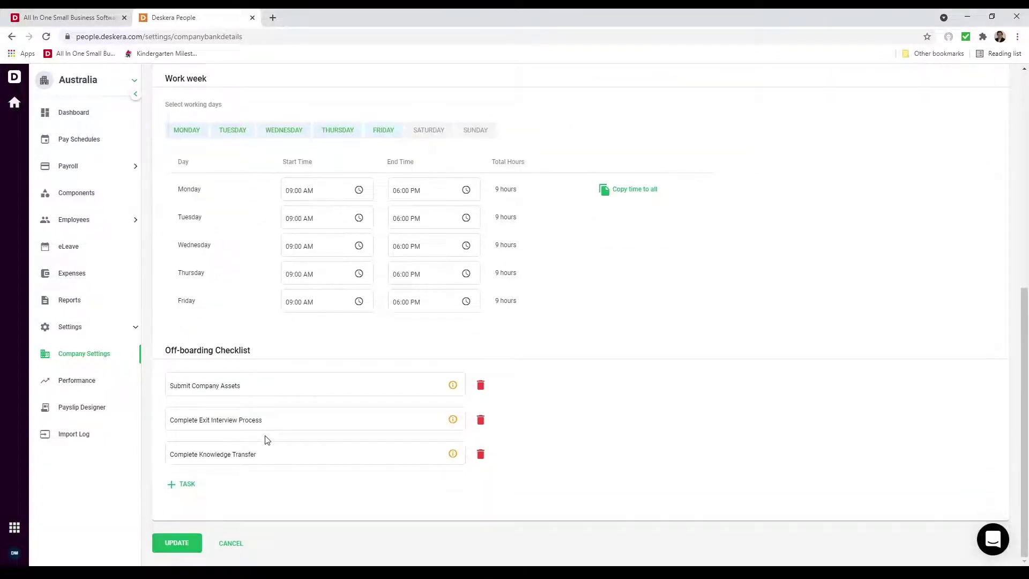
pyautogui.click(183, 542)
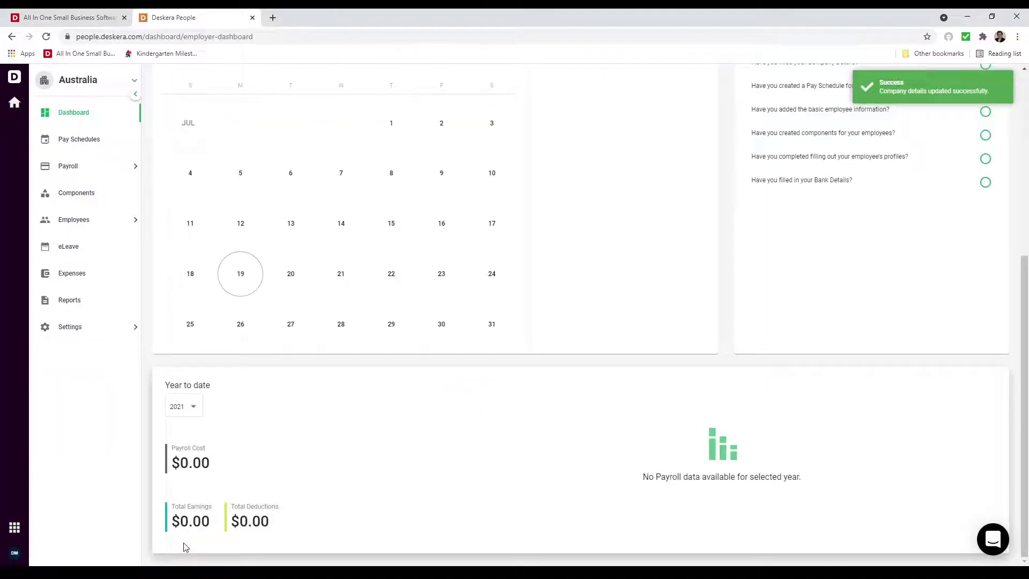
# - Make an editable copy of Template-1 in the Payslip Designer
pyautogui.click(59, 339)
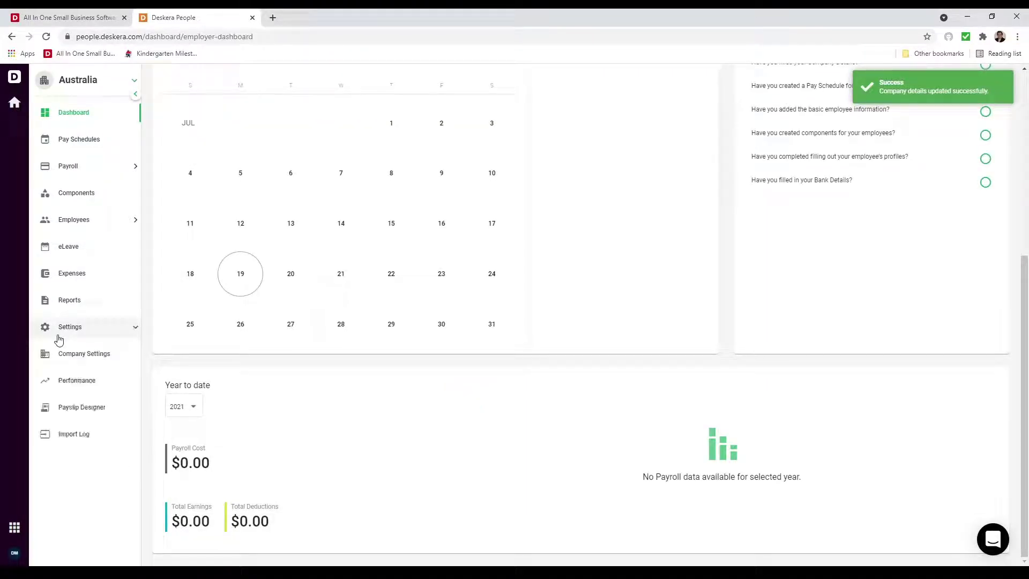
pyautogui.click(92, 417)
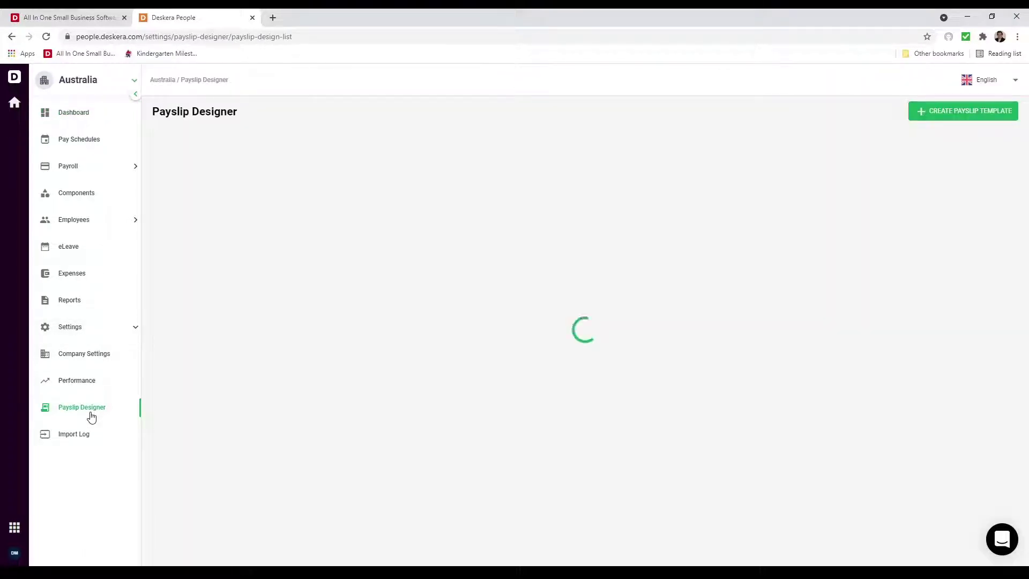
pyautogui.moveTo(227, 188)
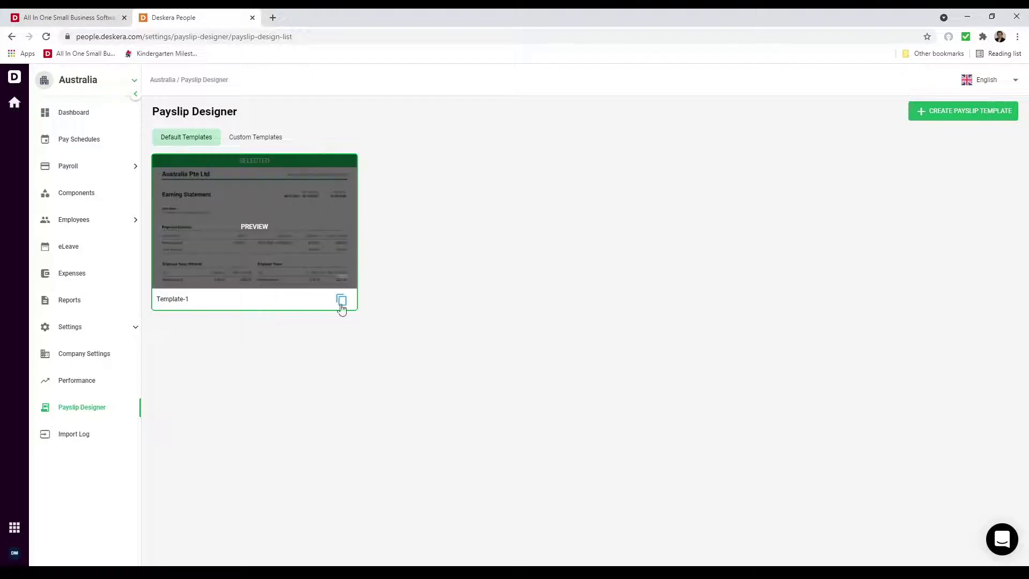
pyautogui.click(341, 299)
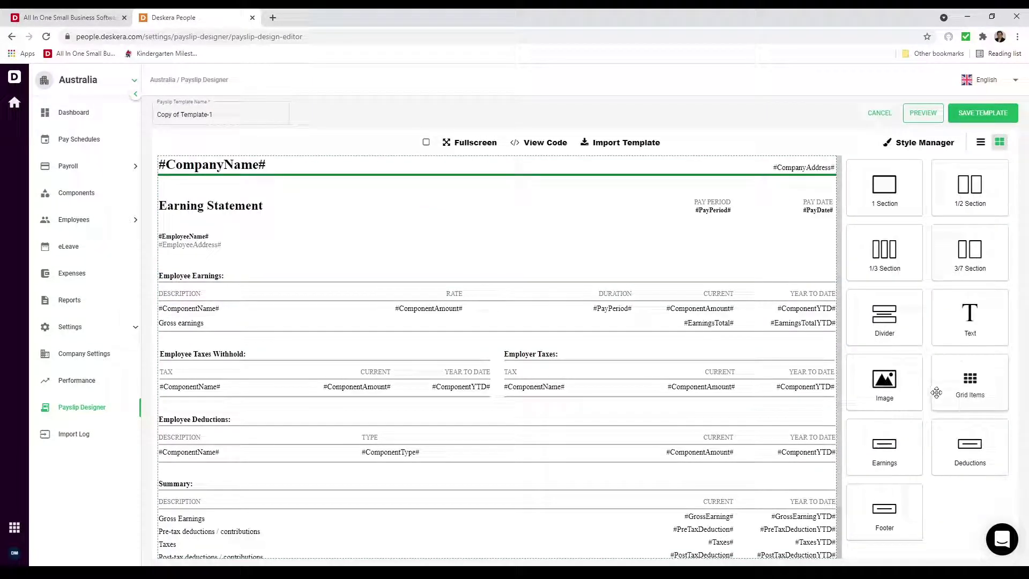
# - Add a text block above Employee Earnings in the copied template
pyautogui.moveTo(967, 317); pyautogui.dragTo(239, 261)
pyautogui.click(246, 266)
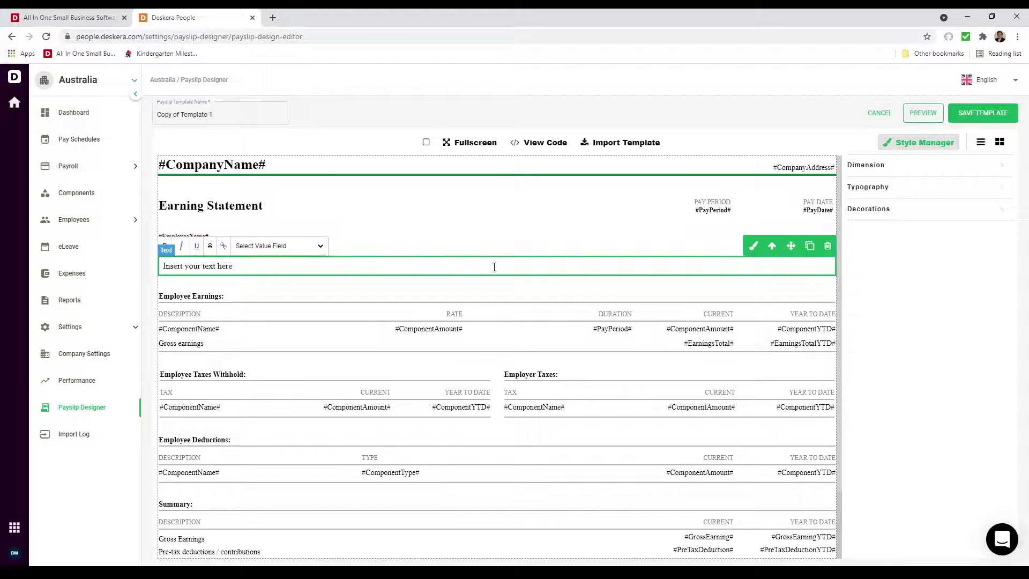
pyautogui.click(121, 221)
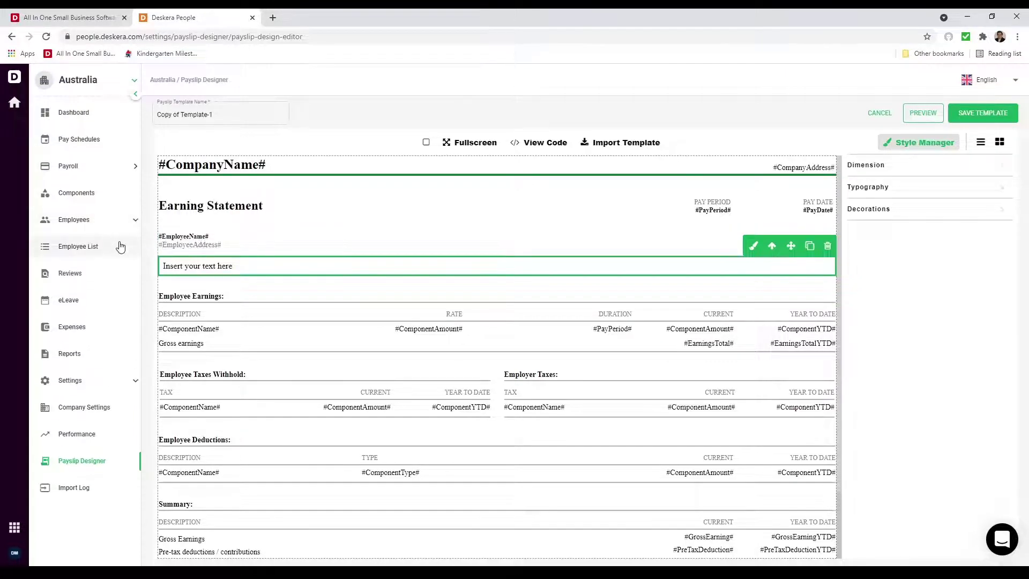
# - View the first employee in the Employee List, then select that employee and edit them
pyautogui.click(121, 246)
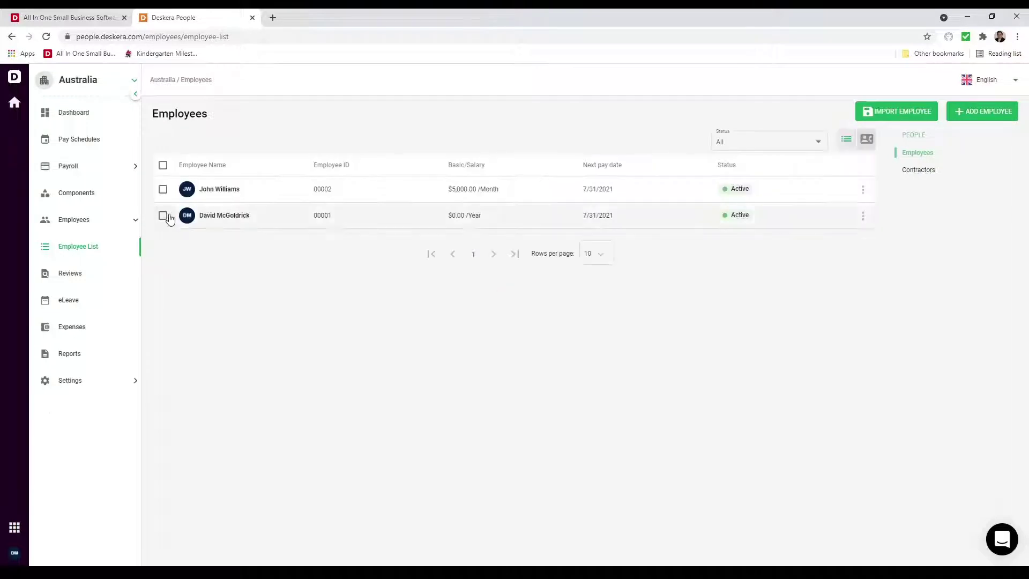
pyautogui.click(164, 197)
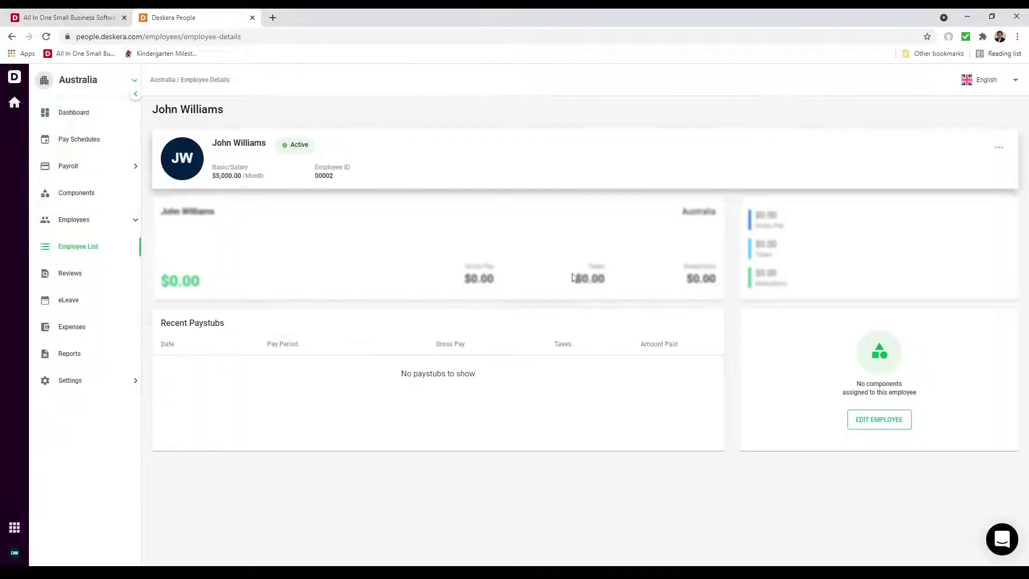
pyautogui.click(87, 251)
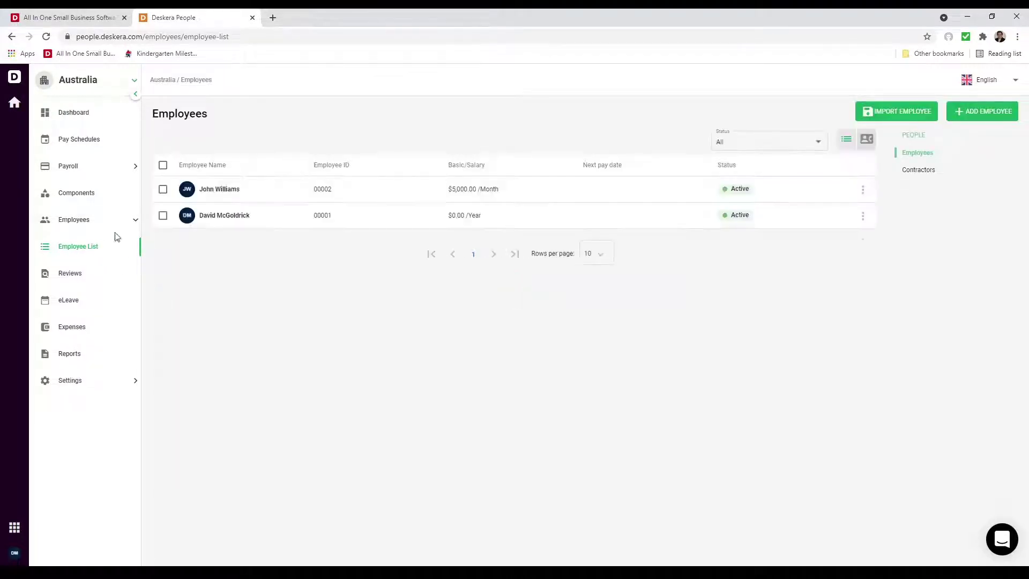
pyautogui.click(164, 192)
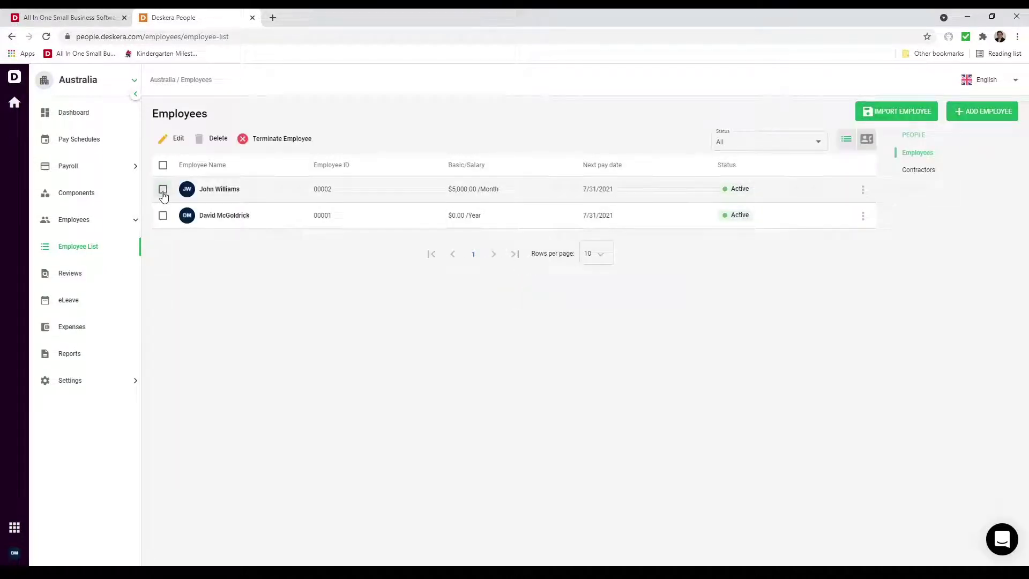
pyautogui.click(180, 139)
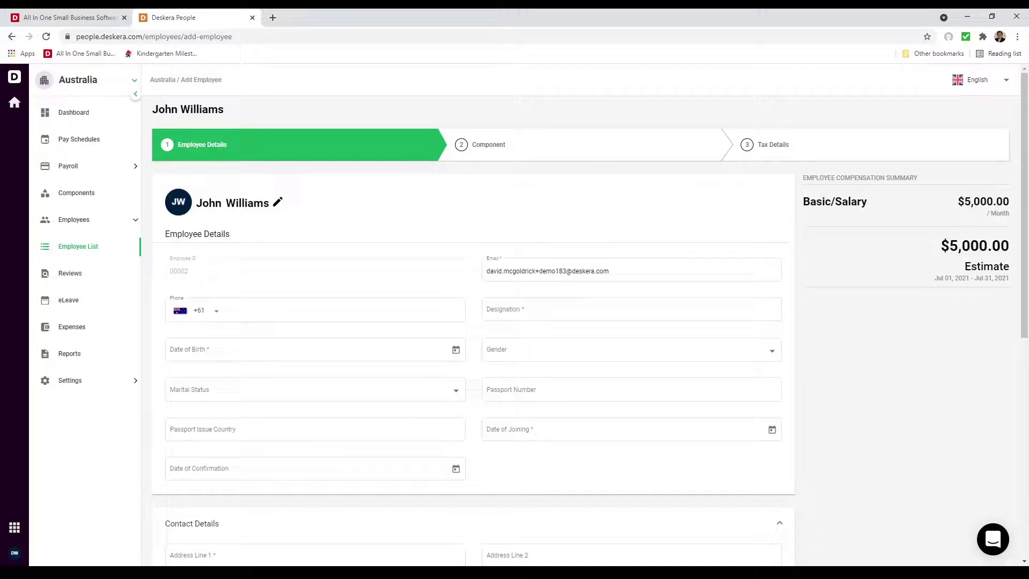
pyautogui.click(521, 309)
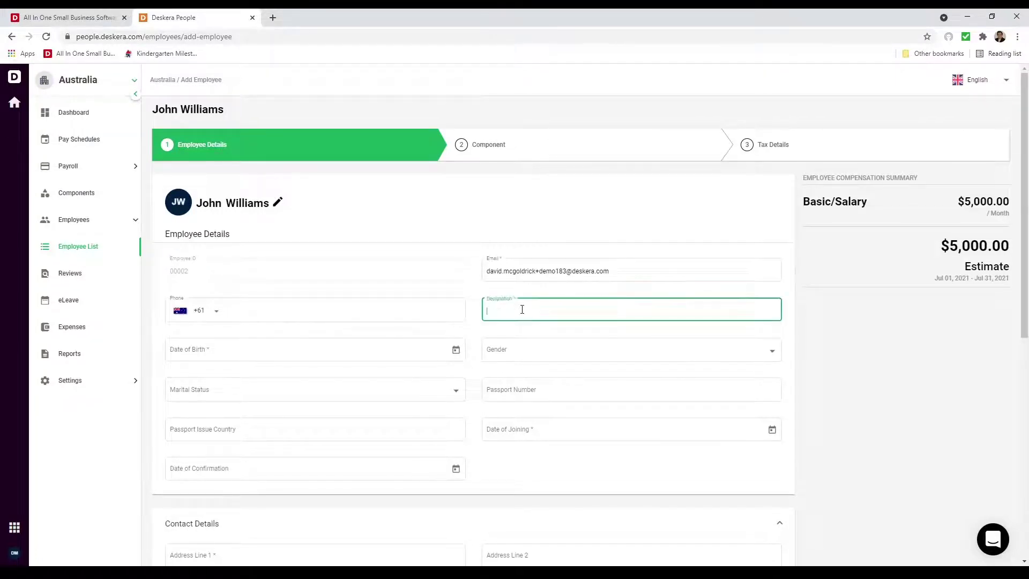
pyautogui.write('A')
pyautogui.write('Sale')
pyautogui.write('s Head')
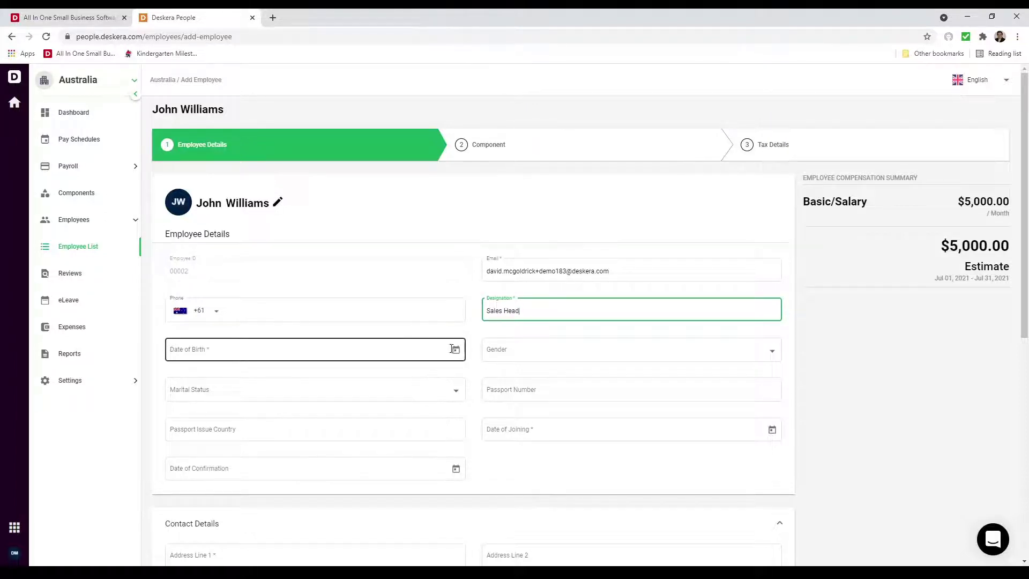
pyautogui.click(456, 350)
pyautogui.click(227, 420)
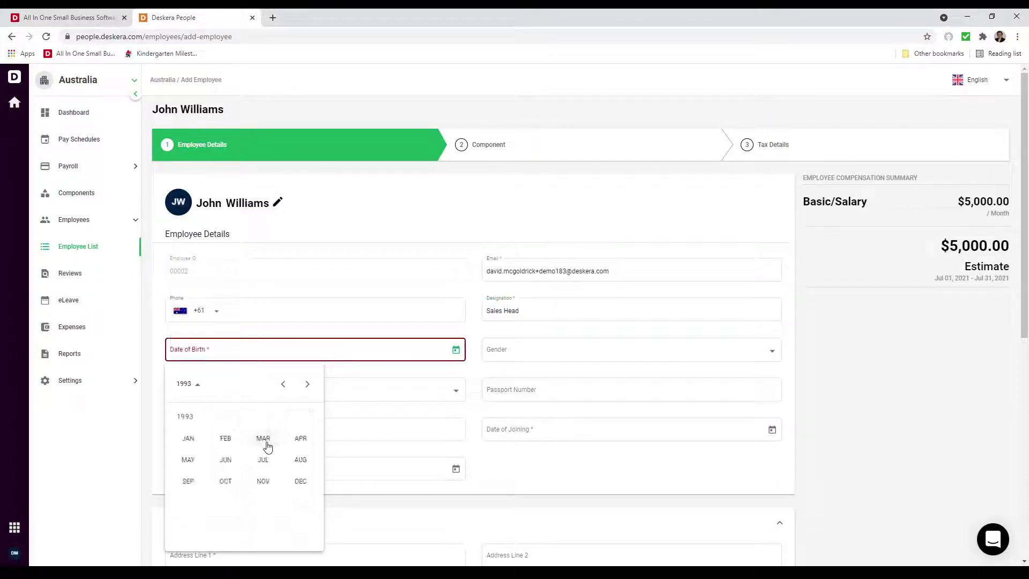
pyautogui.click(264, 442)
pyautogui.click(239, 450)
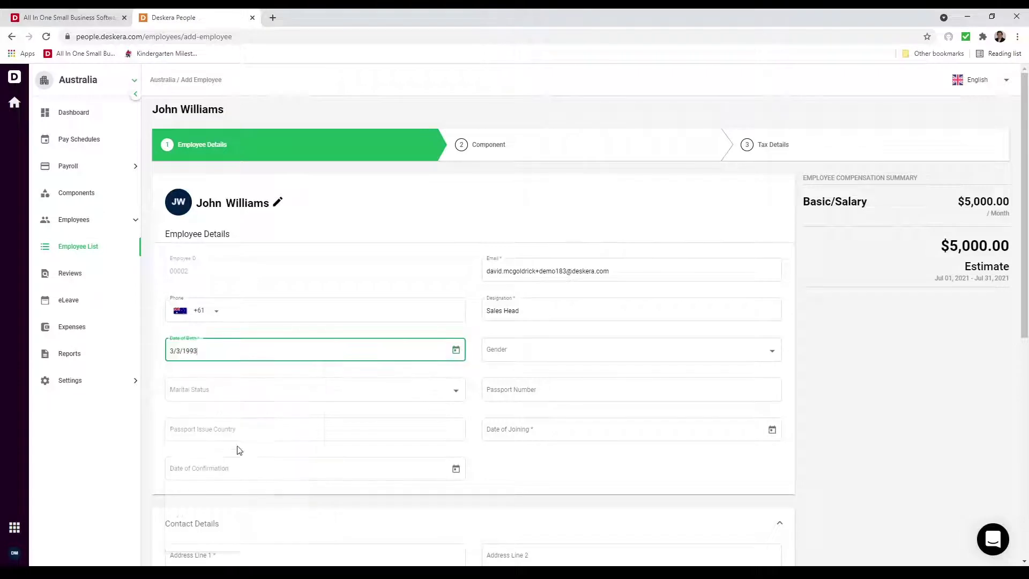
pyautogui.click(771, 429)
pyautogui.click(579, 297)
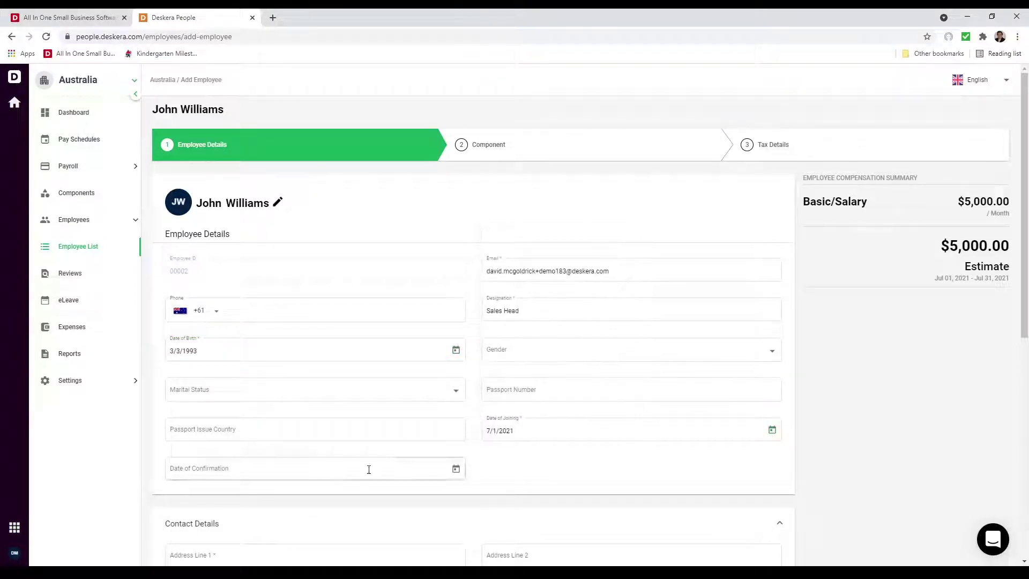
# - Fill the employee's address fields from the saved address details
pyautogui.scroll(-4, 365, 469)
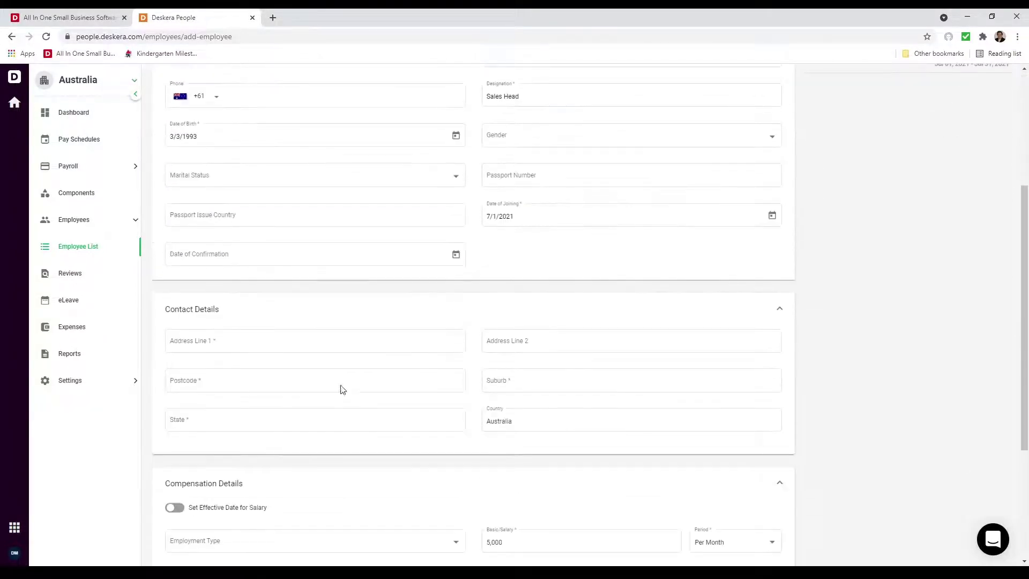
pyautogui.click(280, 338)
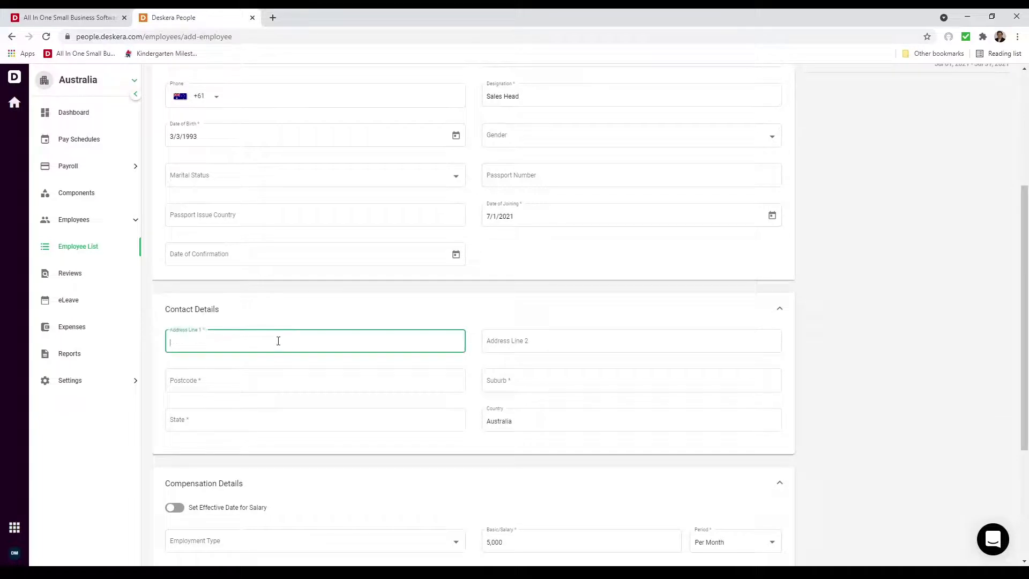
pyautogui.click(245, 360)
pyautogui.click(228, 417)
pyautogui.click(216, 441)
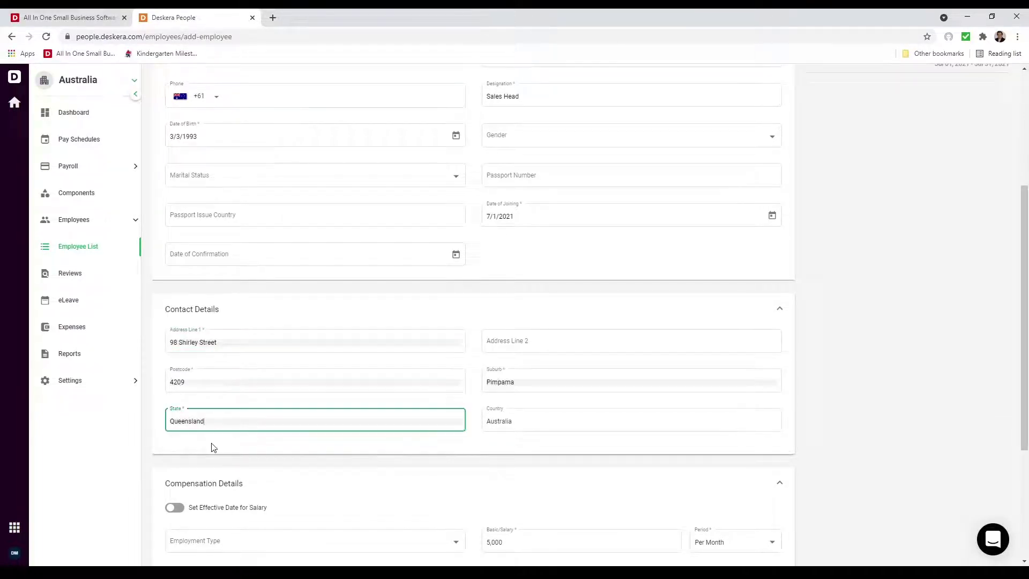
pyautogui.scroll(-4, 236, 449)
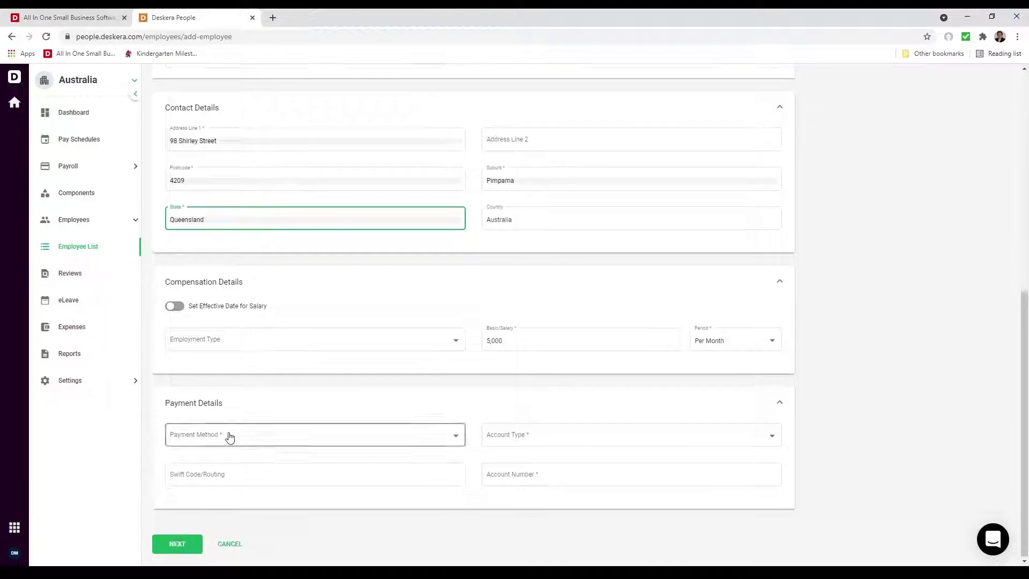
# - Set employment type to Full-time and pay period to Per Month
pyautogui.click(205, 341)
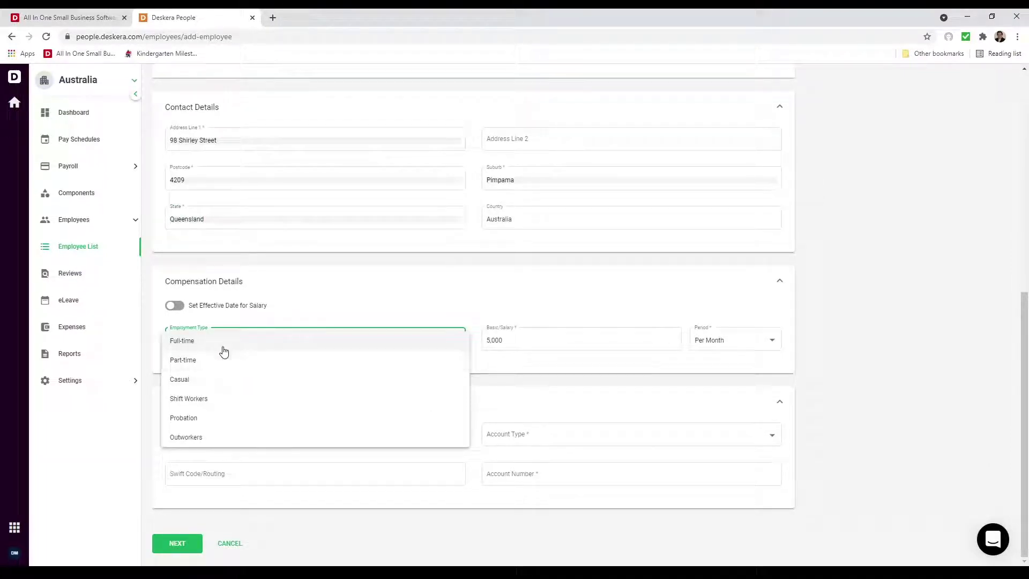
pyautogui.click(225, 345)
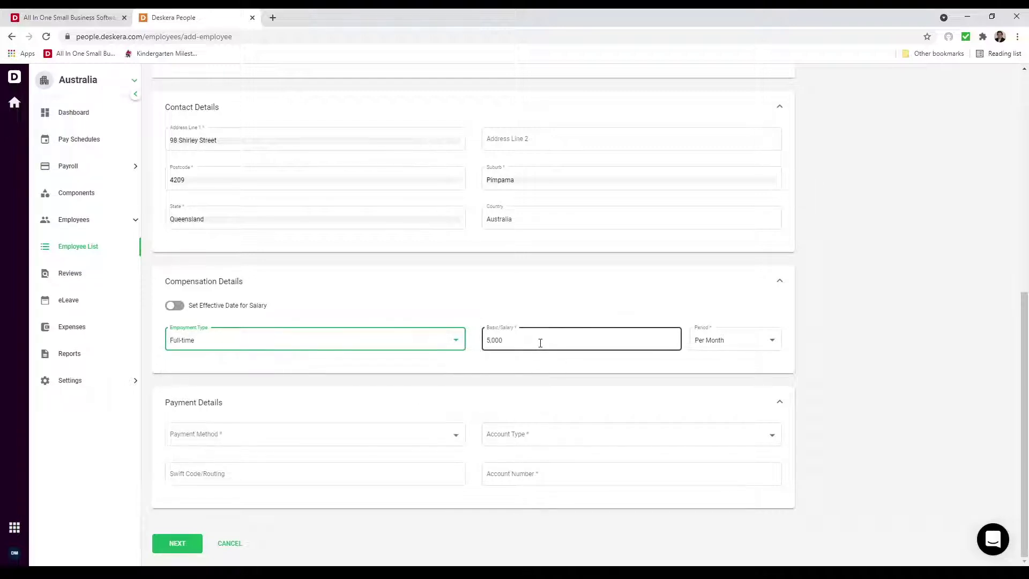
pyautogui.click(699, 340)
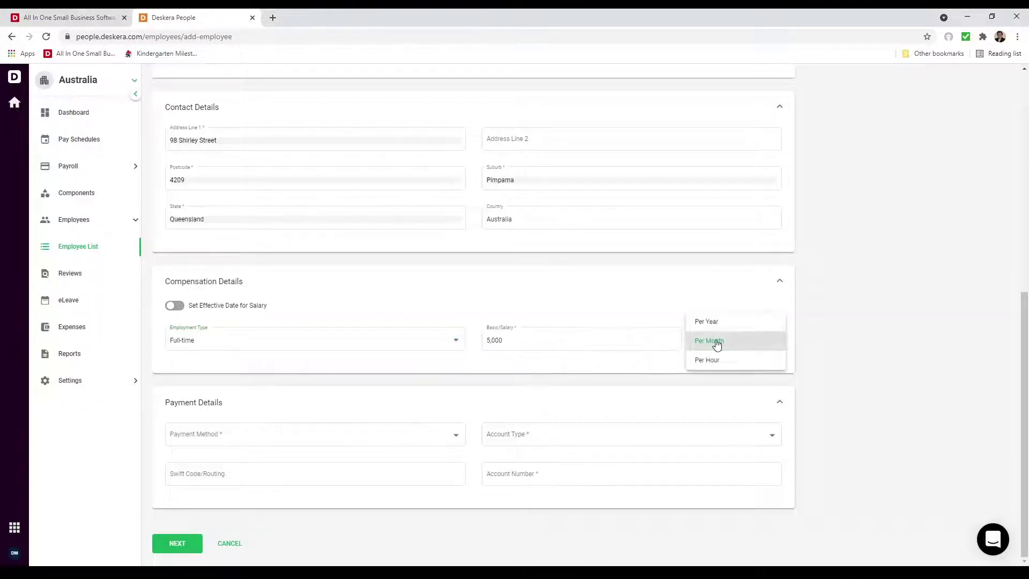
pyautogui.click(715, 341)
# - Switch the payment method from Direct Deposit to Cash and save the employee details
pyautogui.click(443, 432)
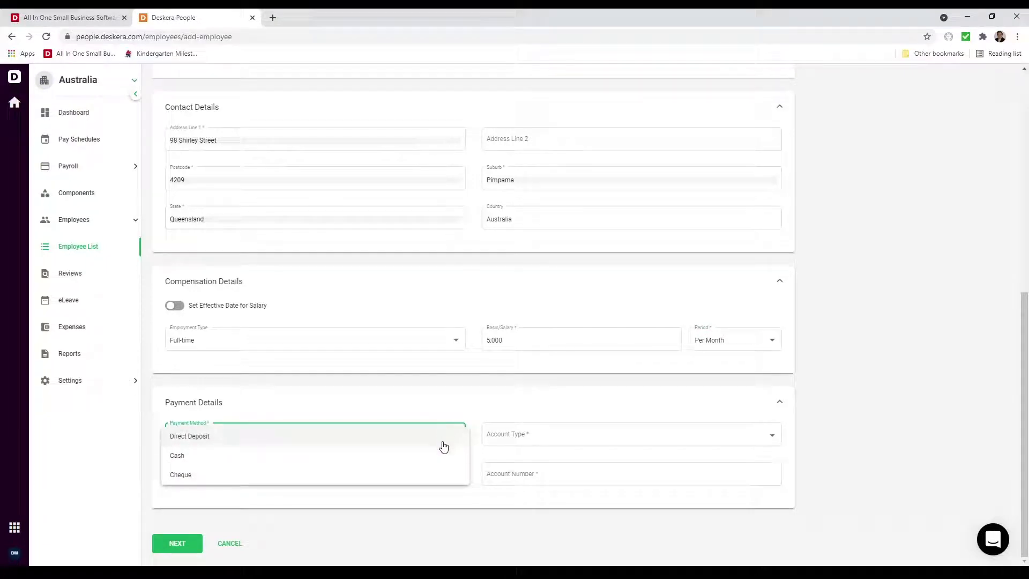
pyautogui.click(435, 443)
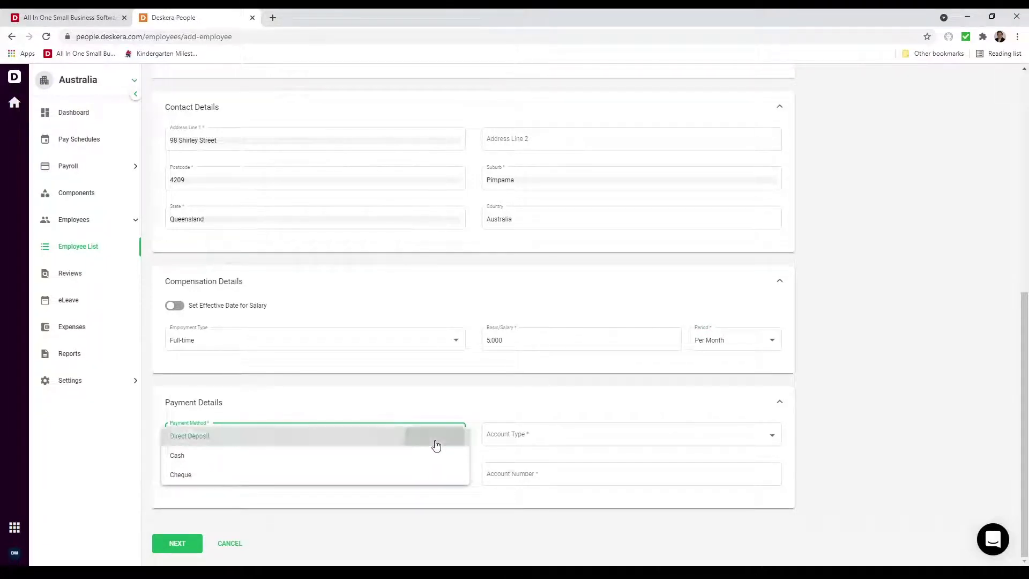
pyautogui.click(513, 444)
pyautogui.click(510, 442)
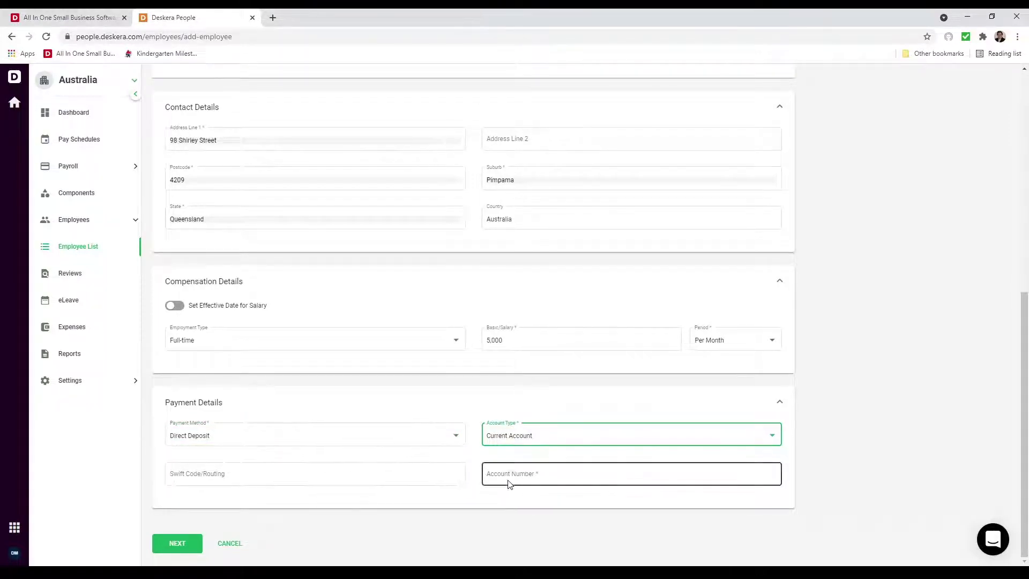
pyautogui.click(407, 443)
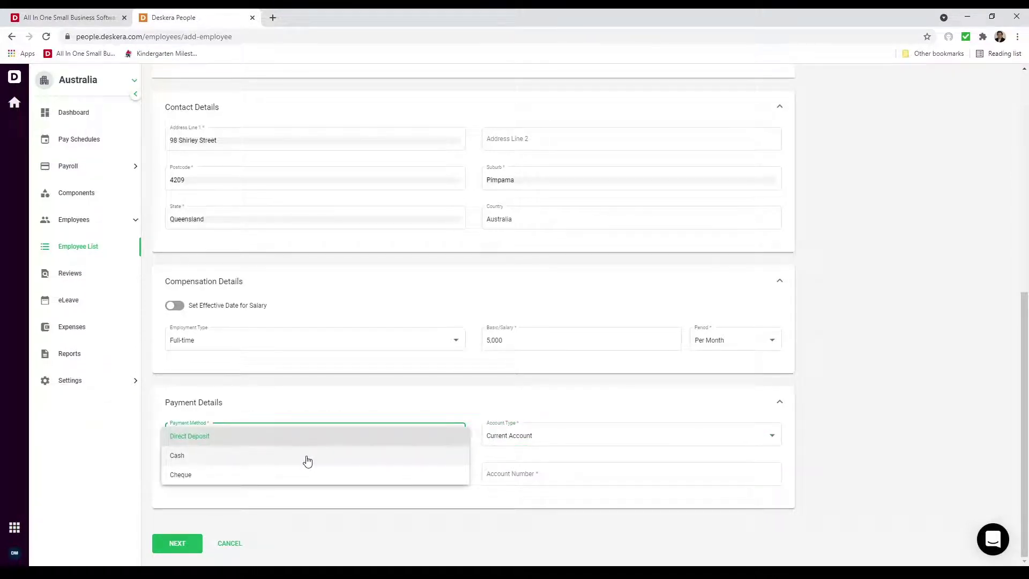
pyautogui.click(307, 461)
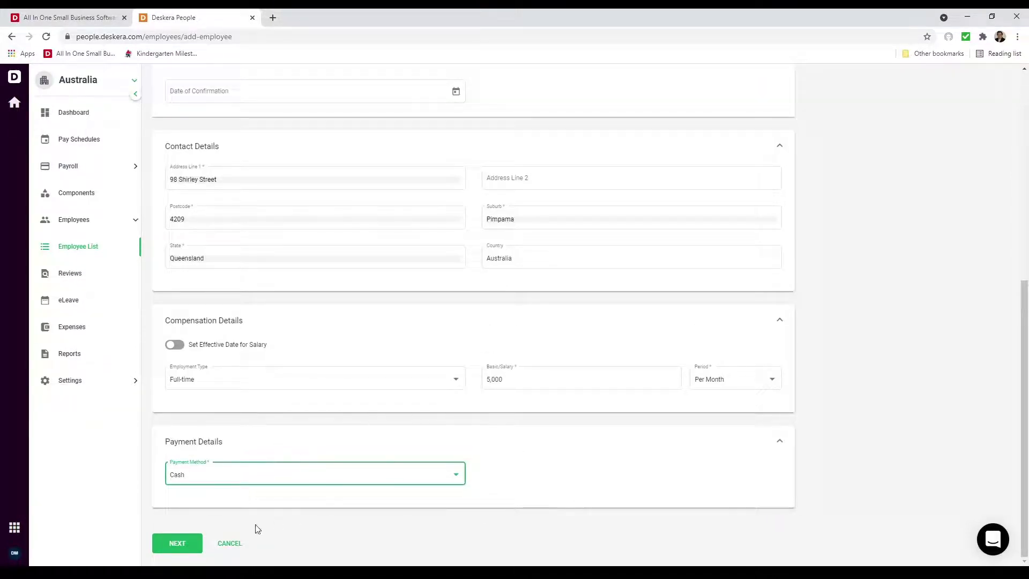
pyautogui.click(185, 533)
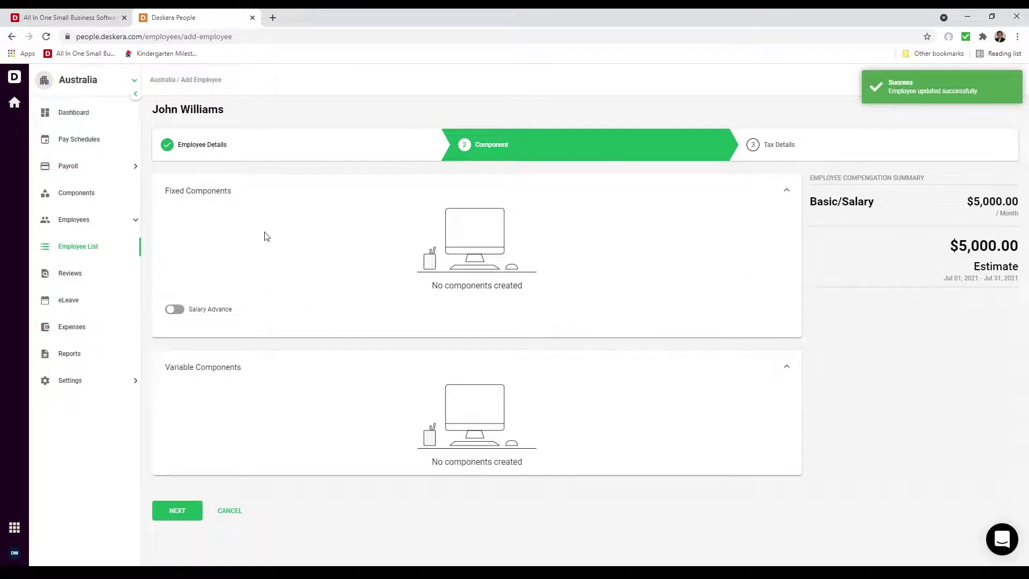
# - Leave salary advance turned off and continue to the Tax Details step
pyautogui.click(177, 310)
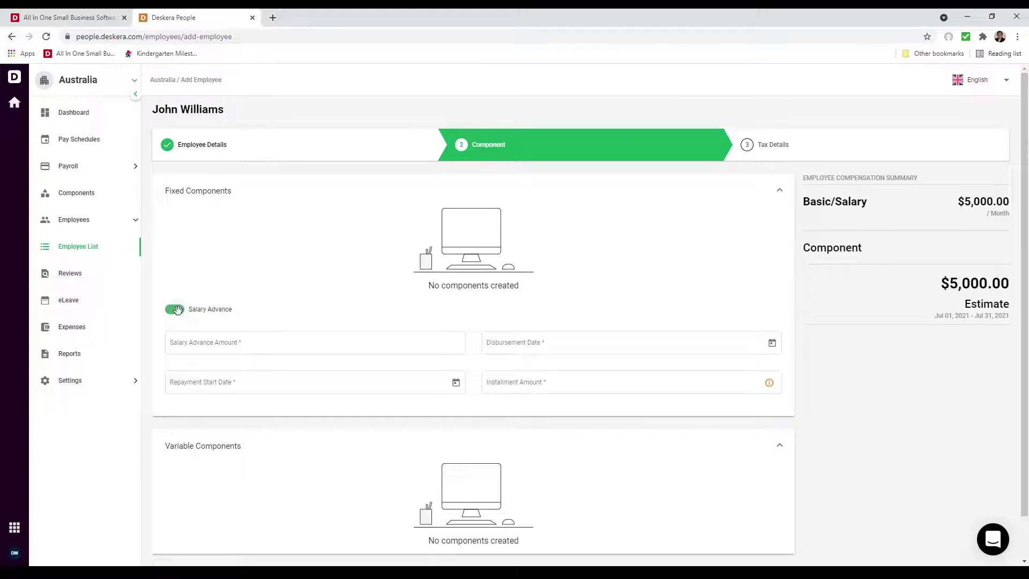
pyautogui.click(178, 310)
pyautogui.click(173, 510)
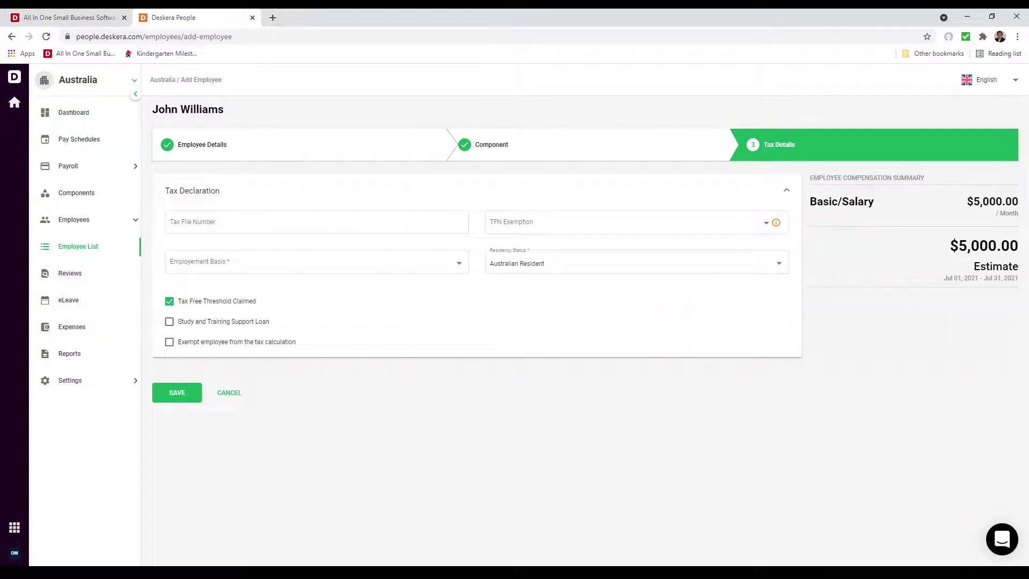
# - Enter the employee's tax file number and check the TFN Exemption info
pyautogui.click(259, 223)
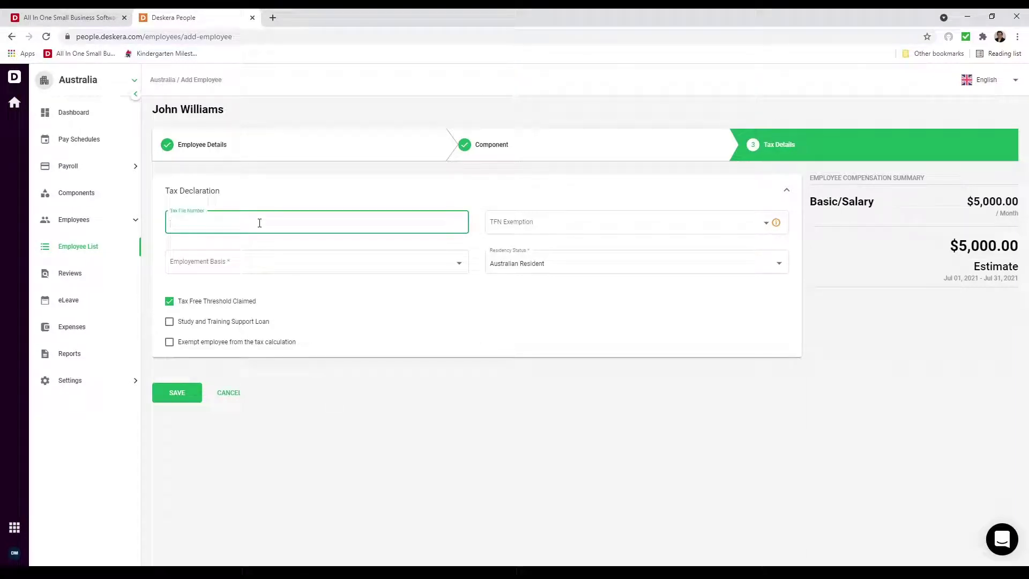
pyautogui.click(298, 242)
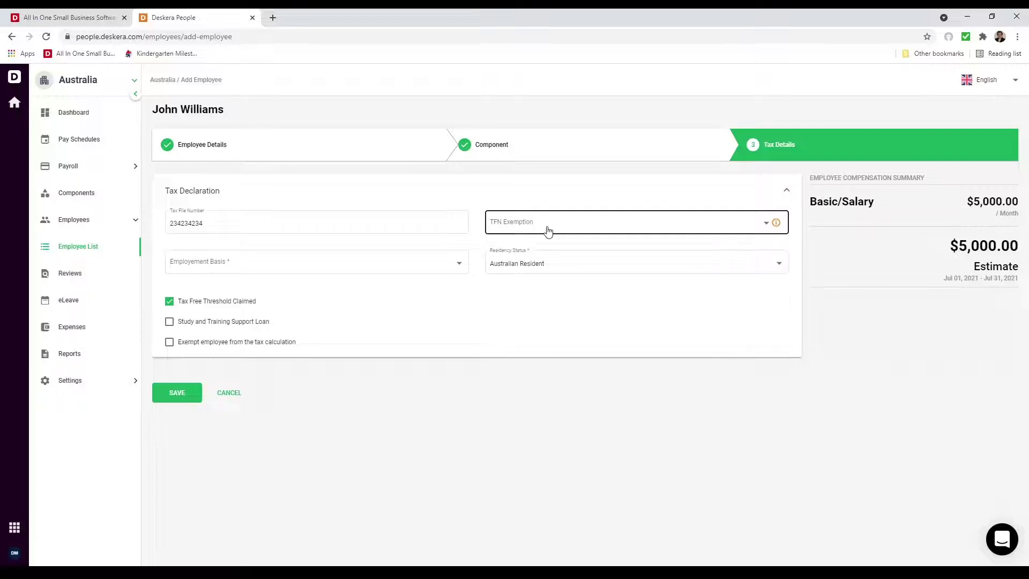
pyautogui.moveTo(777, 223)
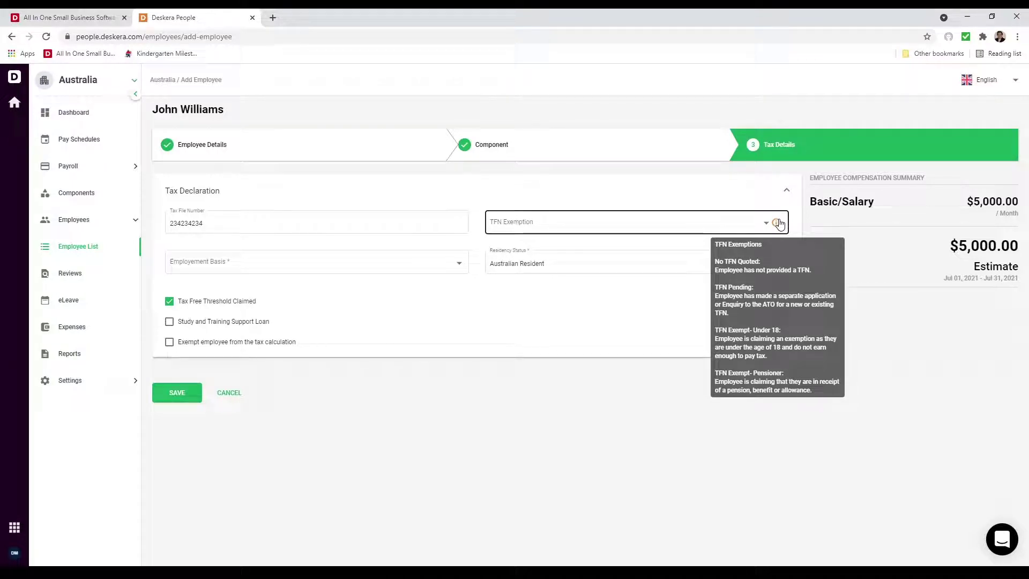
# - Set employment basis to Full-time employment, keep Australian Resident residency, and save the tax details
pyautogui.click(305, 261)
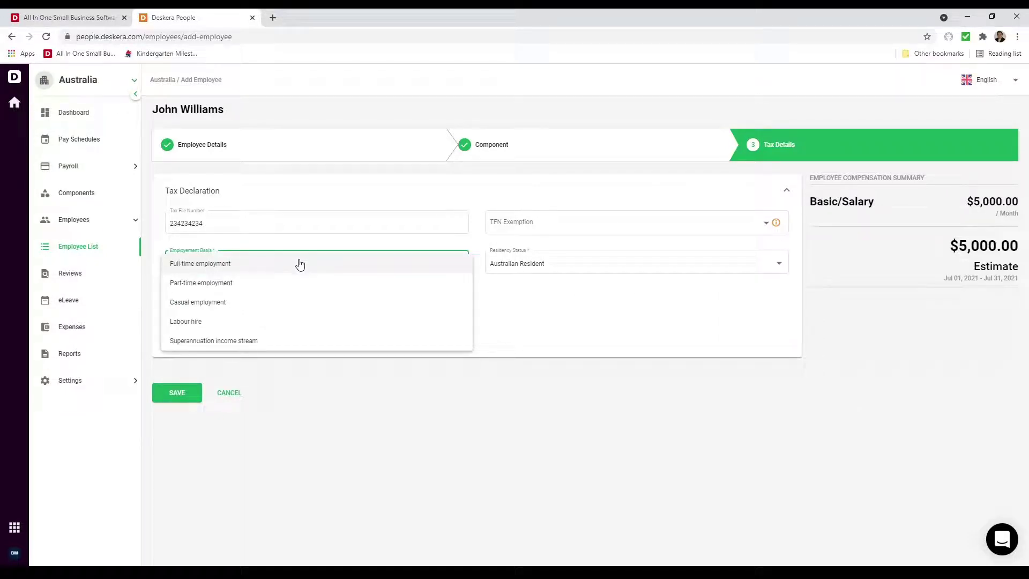
pyautogui.click(300, 264)
pyautogui.click(540, 271)
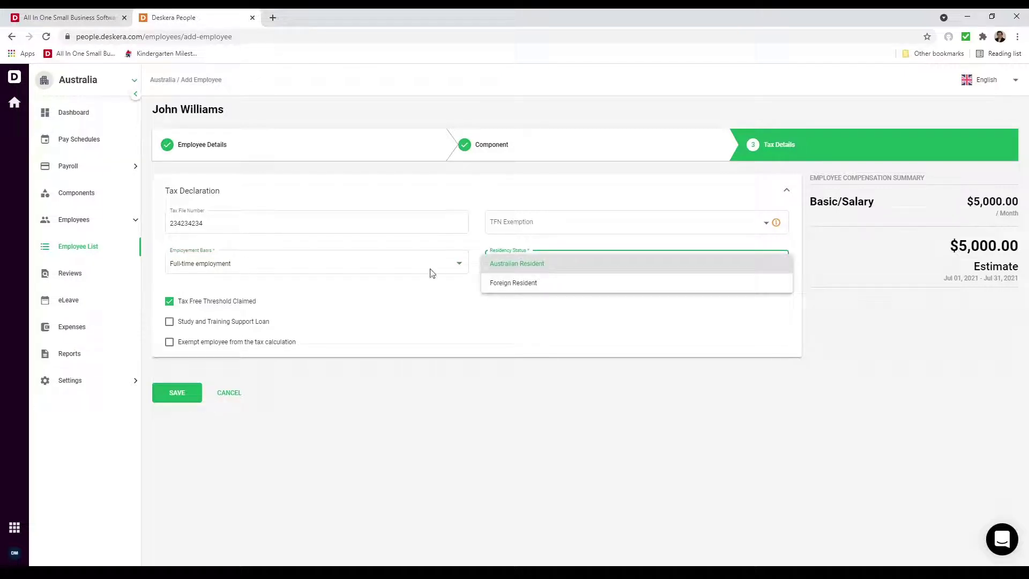
pyautogui.click(330, 285)
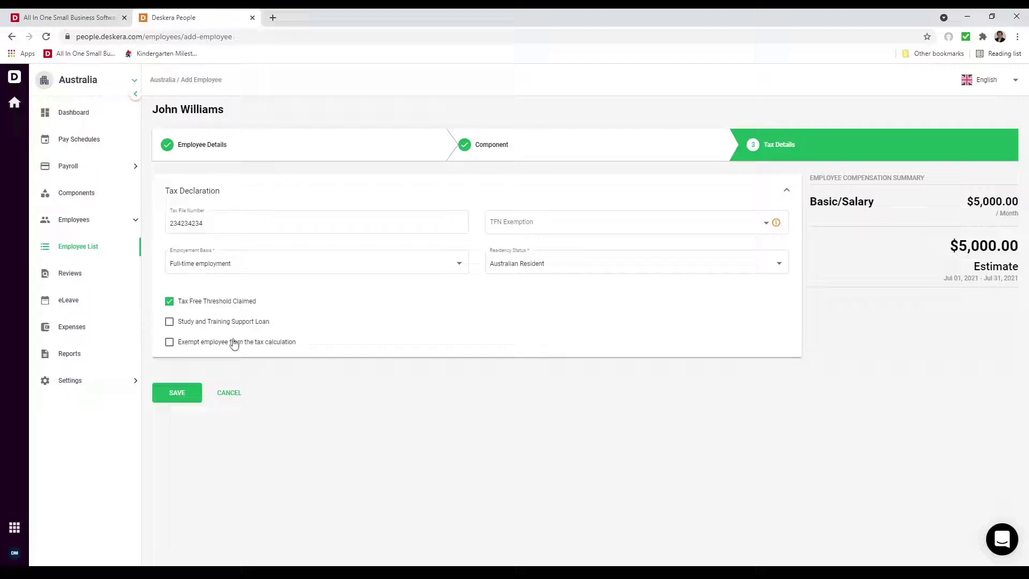
pyautogui.click(185, 394)
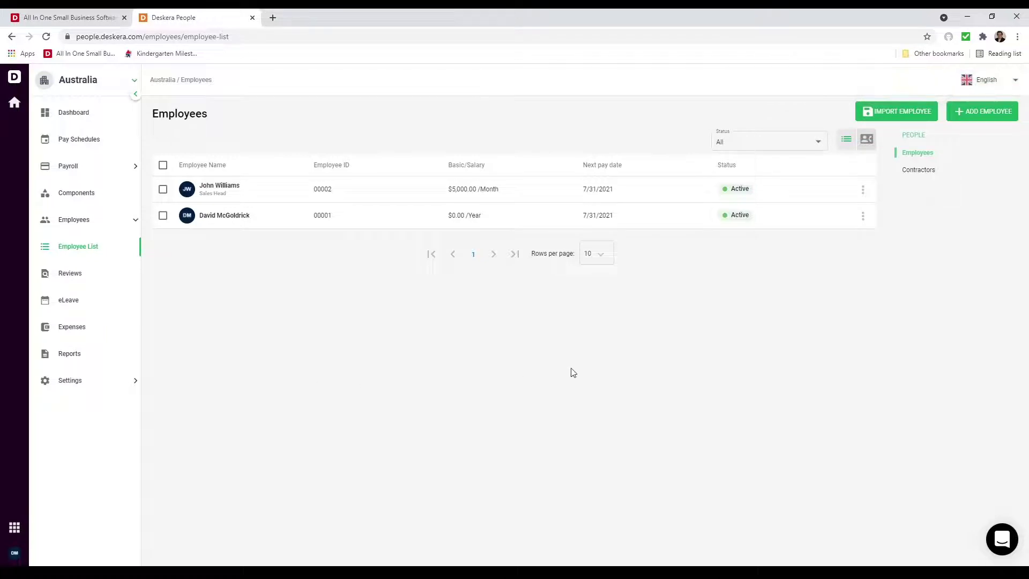
# - From Import Employees, download and open the employee_template.xlsx sample file
pyautogui.click(900, 110)
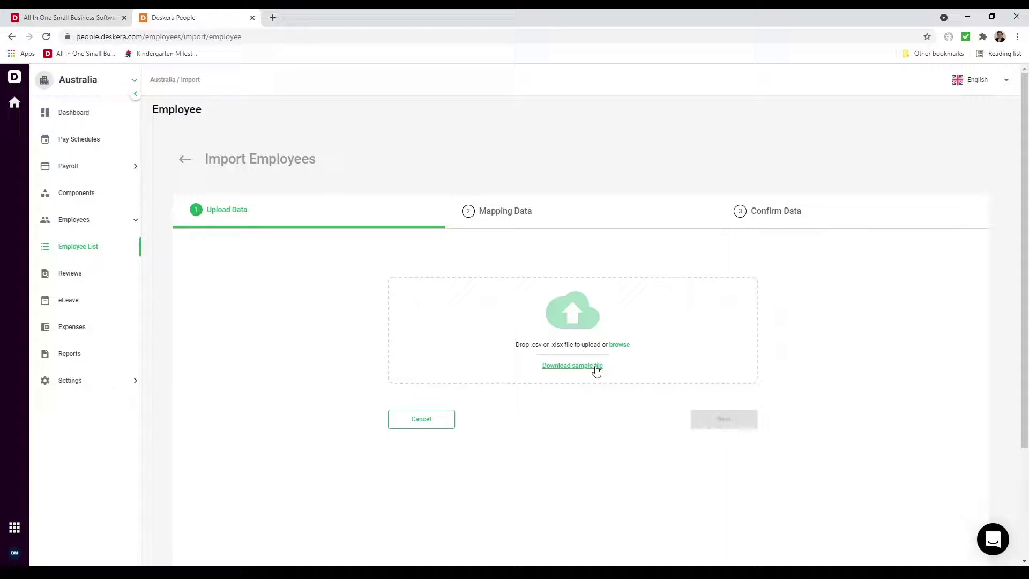
pyautogui.click(596, 371)
pyautogui.click(83, 560)
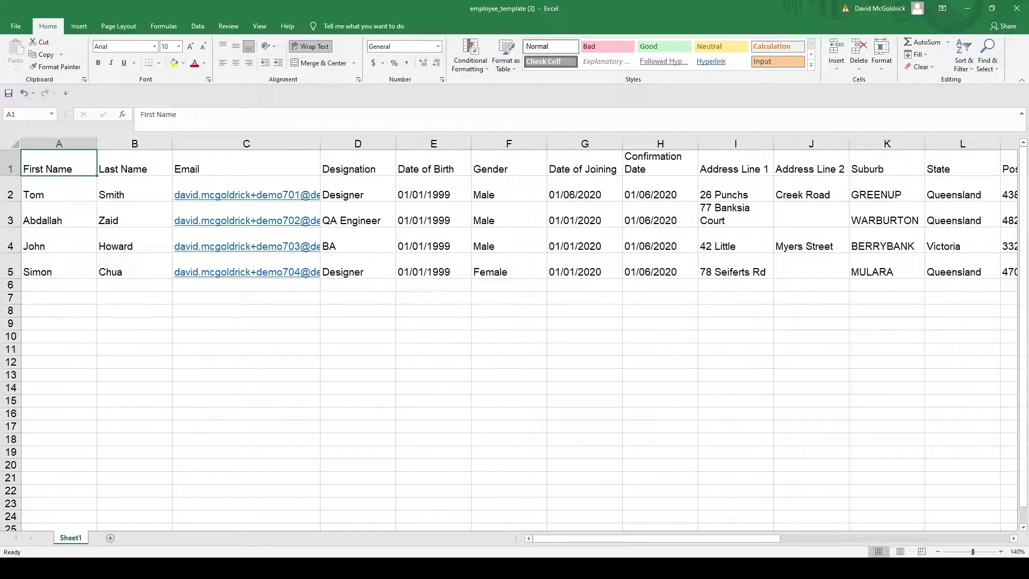
pyautogui.press('Right')
pyautogui.press('Right')
pyautogui.press('Right')
pyautogui.press('Right')
pyautogui.press('Right')
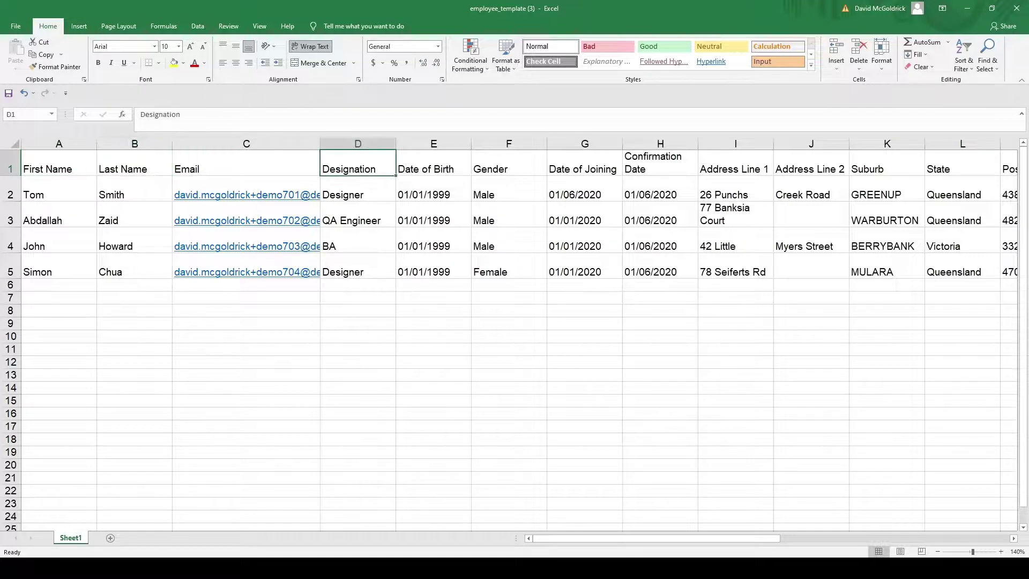
pyautogui.press('Right')
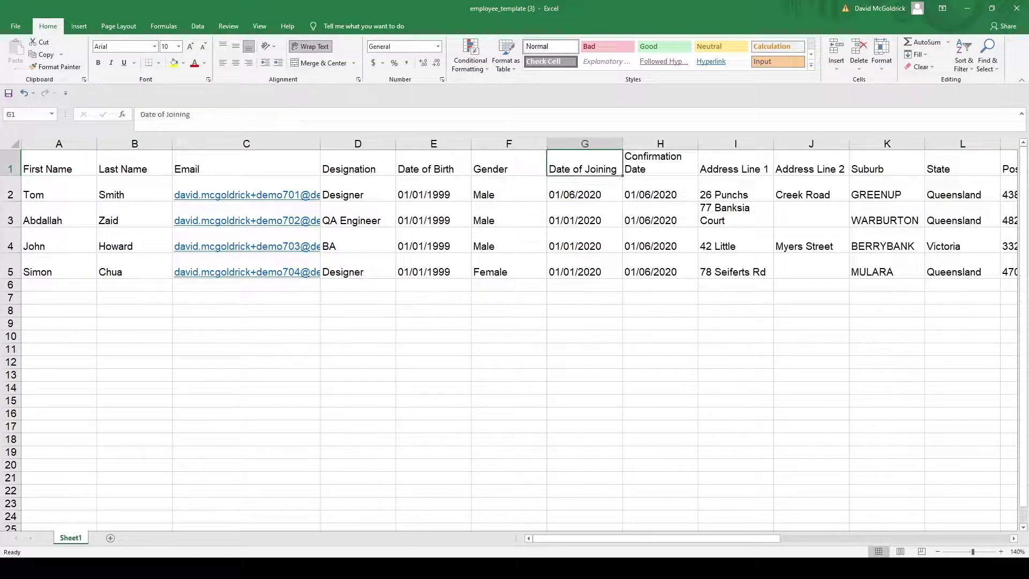
pyautogui.press('Right')
pyautogui.press('Right')
pyautogui.press('Right')
pyautogui.press('Right')
pyautogui.press('Right')
pyautogui.press('Right')
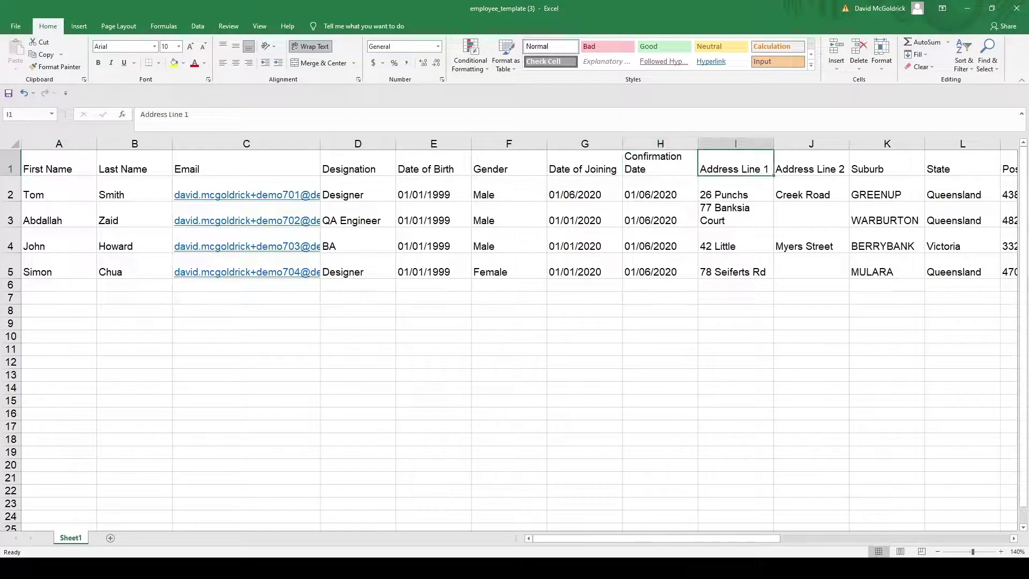
pyautogui.press('Right')
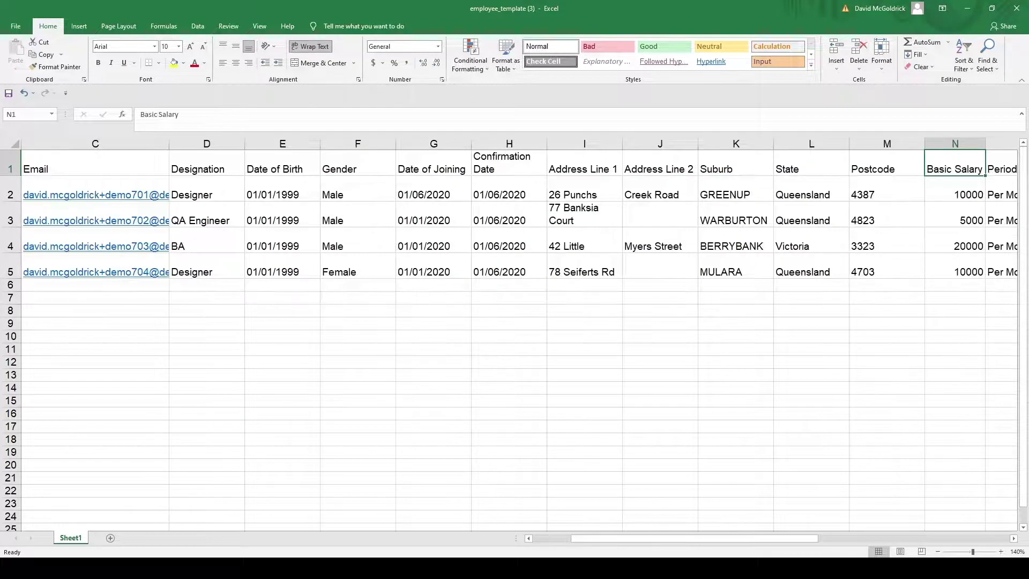
pyautogui.press('Right')
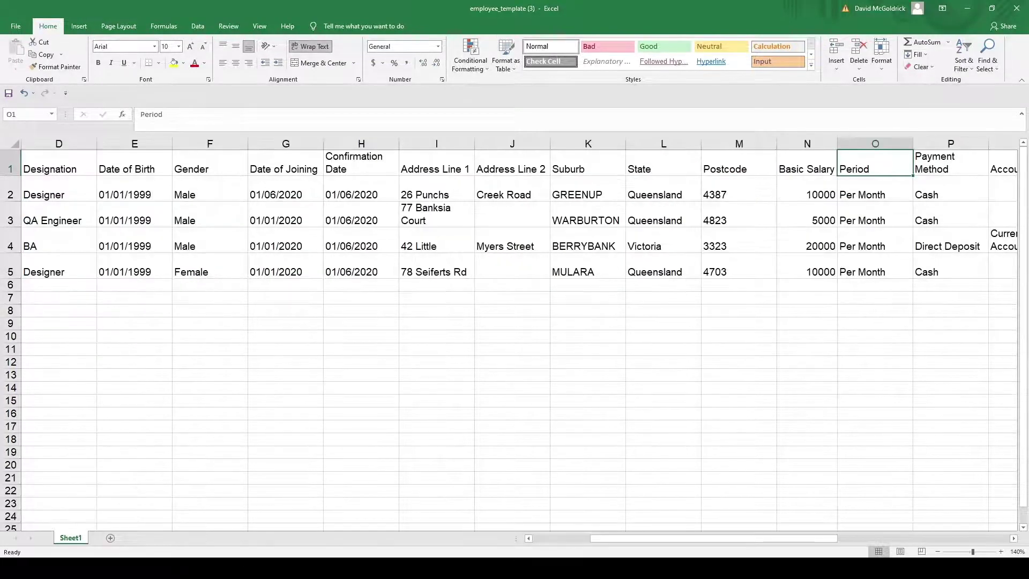
pyautogui.press('Right')
pyautogui.press('Right')
pyautogui.press('Right')
pyautogui.press('Right')
pyautogui.press('Left')
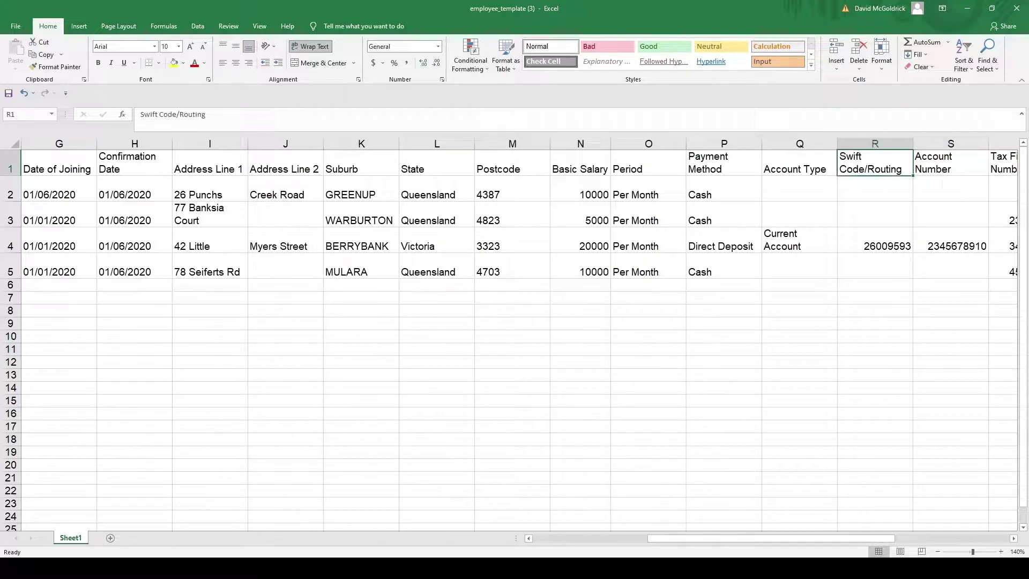
pyautogui.press('Left')
pyautogui.press('Down')
pyautogui.press('Down')
pyautogui.press('Down')
pyautogui.press('Left')
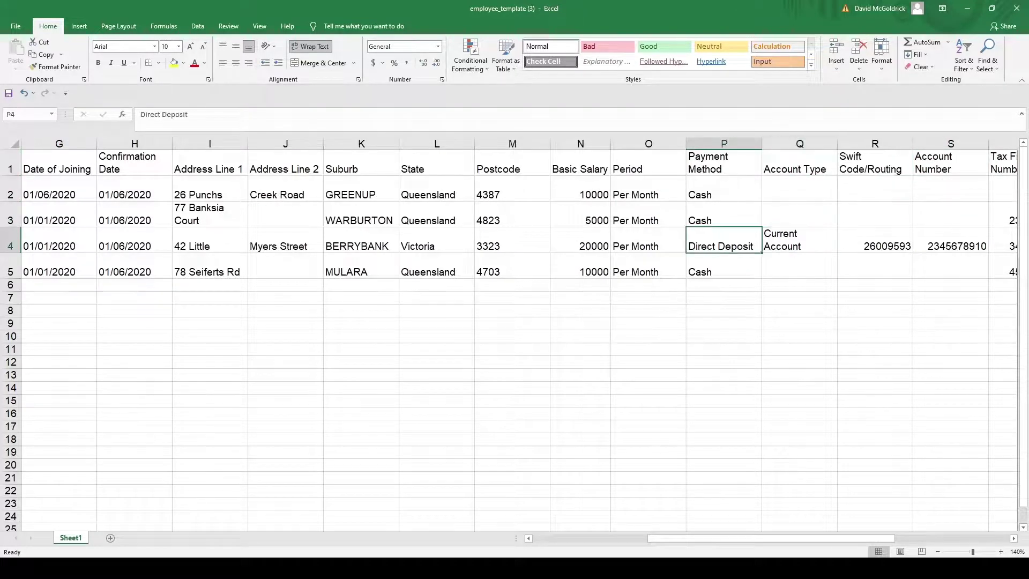
pyautogui.press('Right')
pyautogui.press('Right')
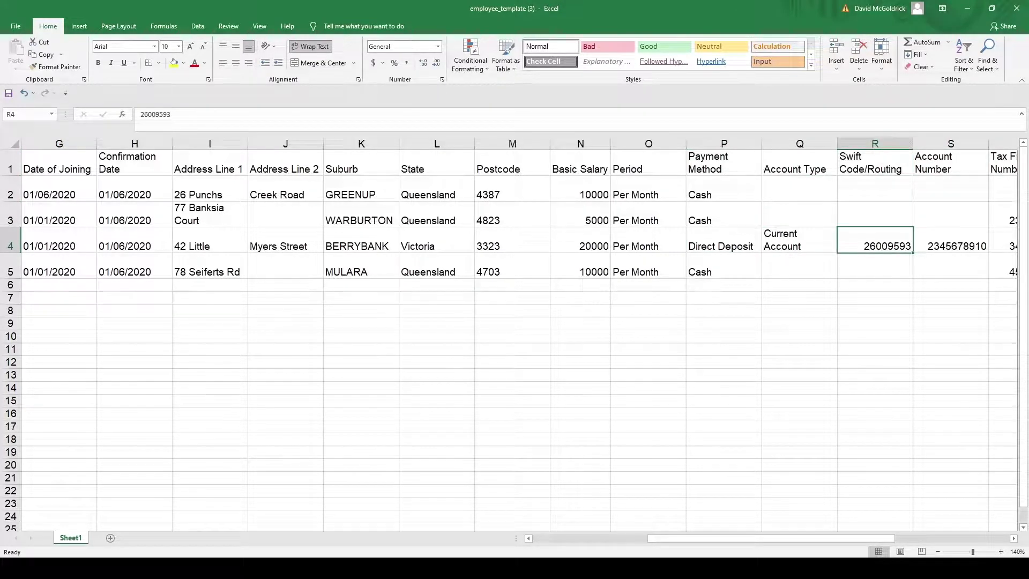
pyautogui.press('Right')
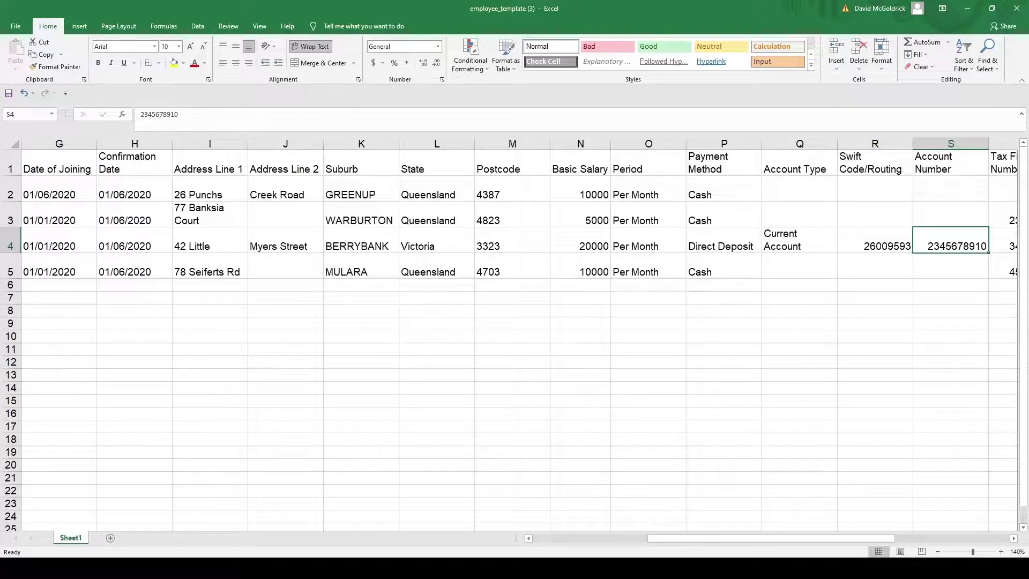
pyautogui.press('Right')
pyautogui.press('Right')
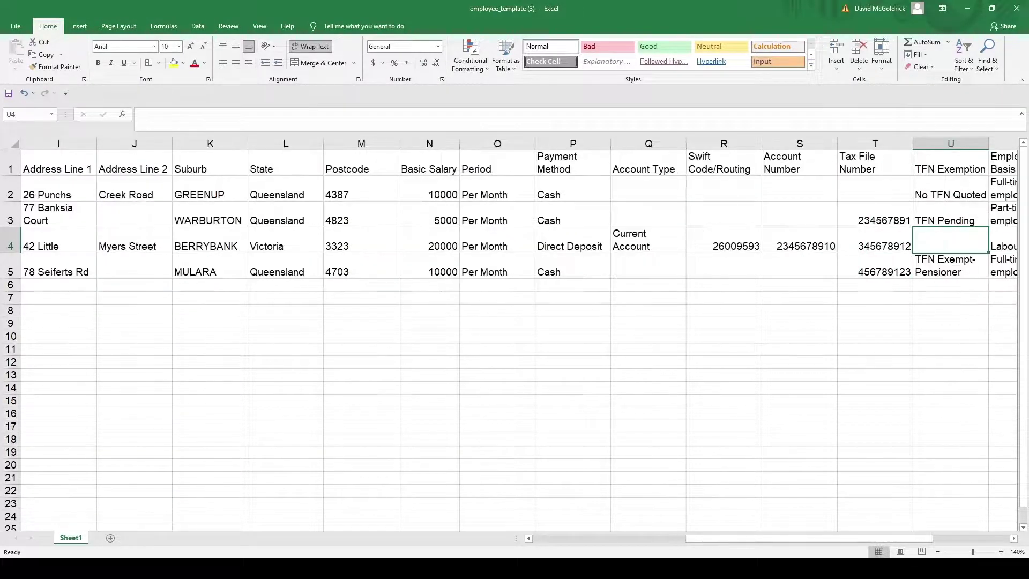
pyautogui.press('Right')
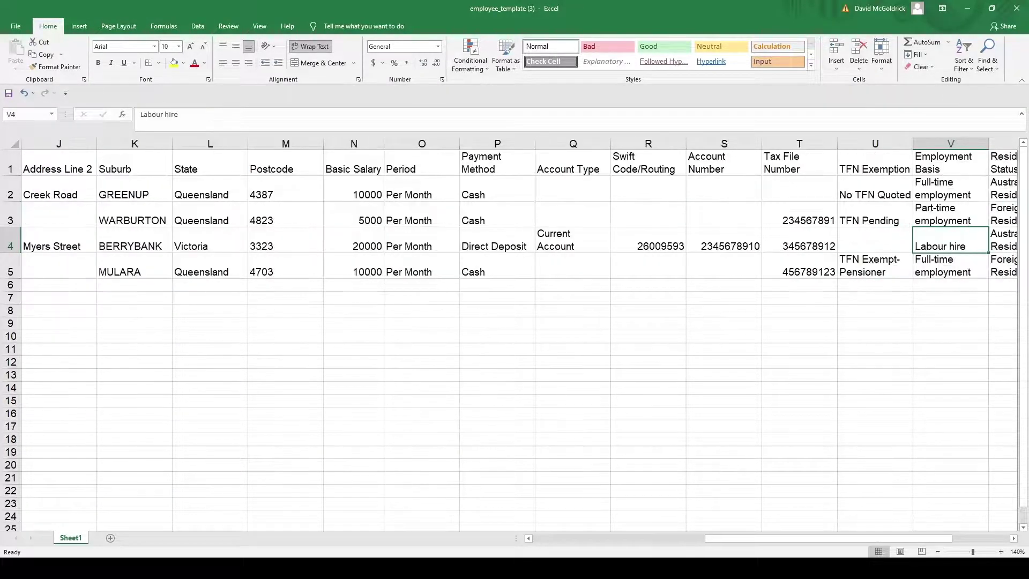
pyautogui.press('Right')
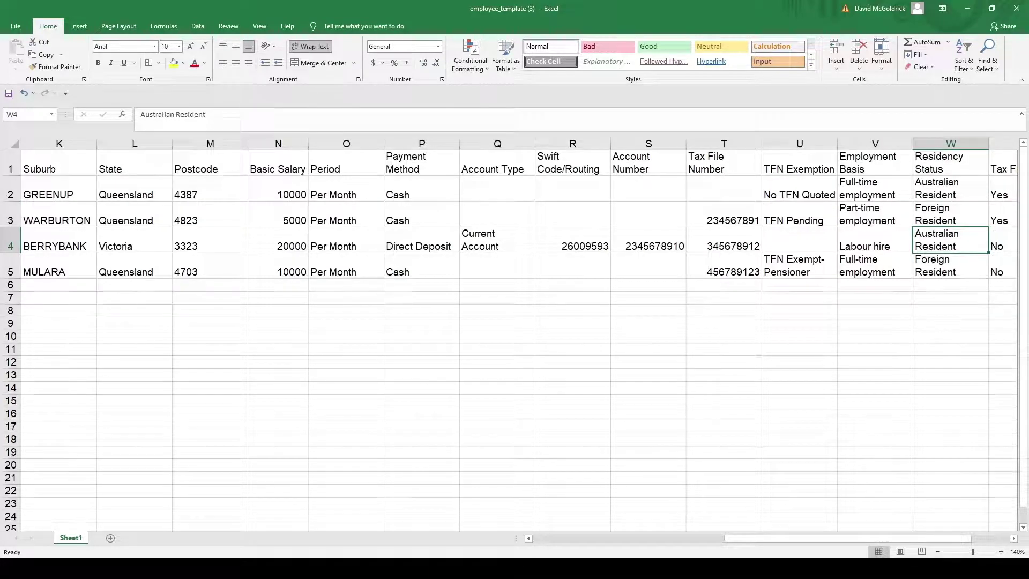
pyautogui.press('Right')
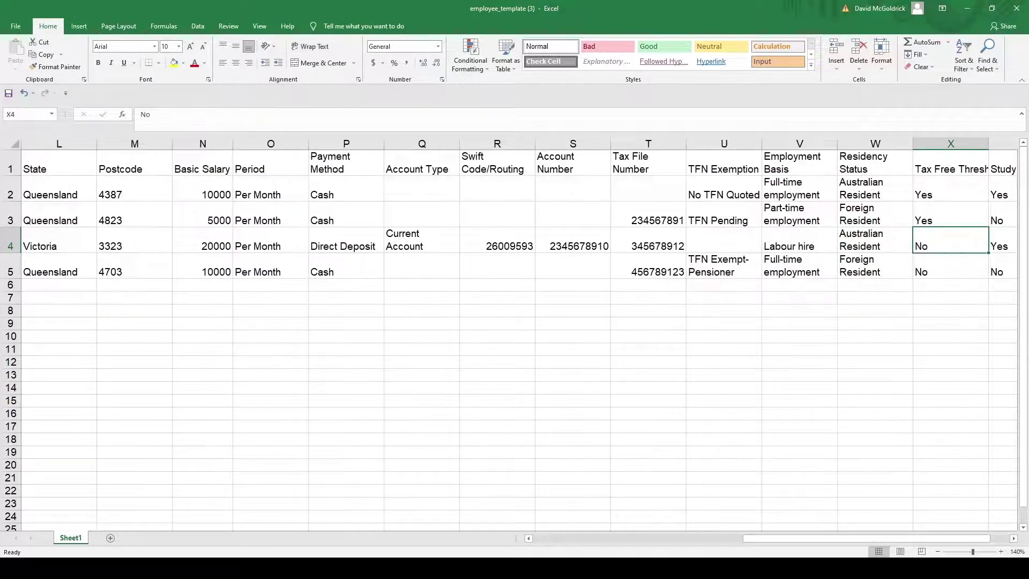
pyautogui.press('Right')
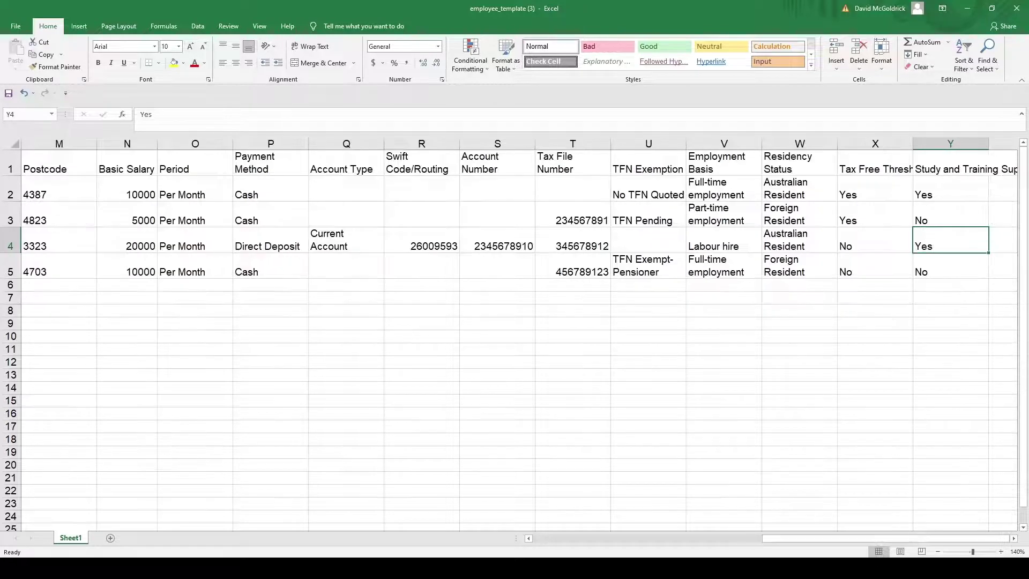
pyautogui.press('Up')
pyautogui.press('Up')
pyautogui.press('Up')
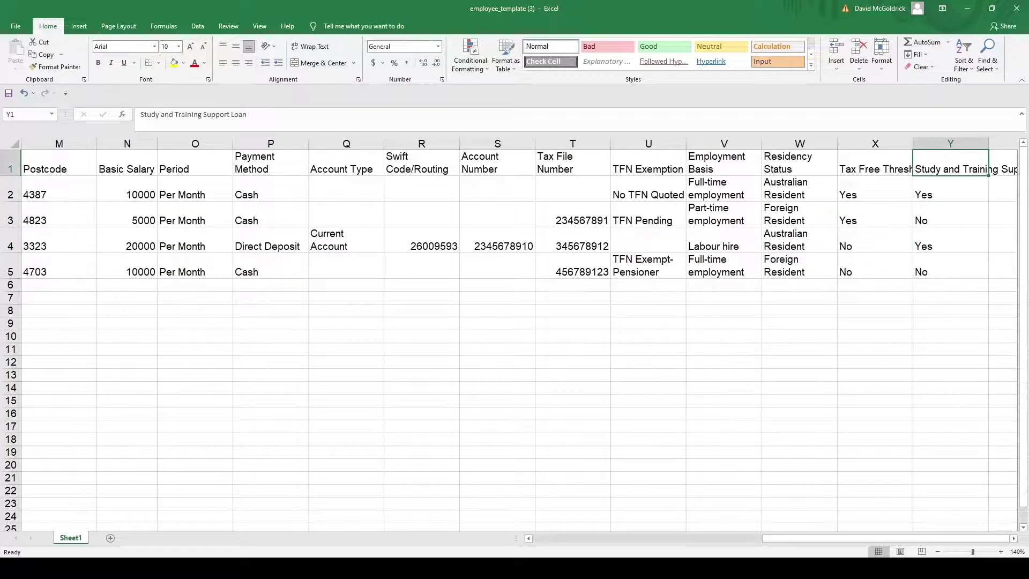
pyautogui.press('Right')
pyautogui.press('Left')
pyautogui.press('Left')
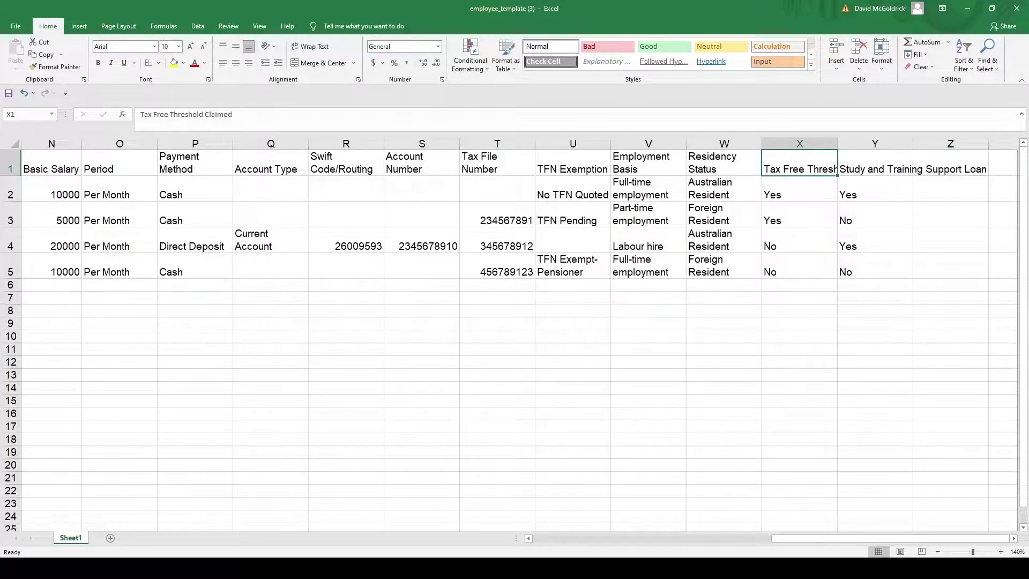
pyautogui.press('Right')
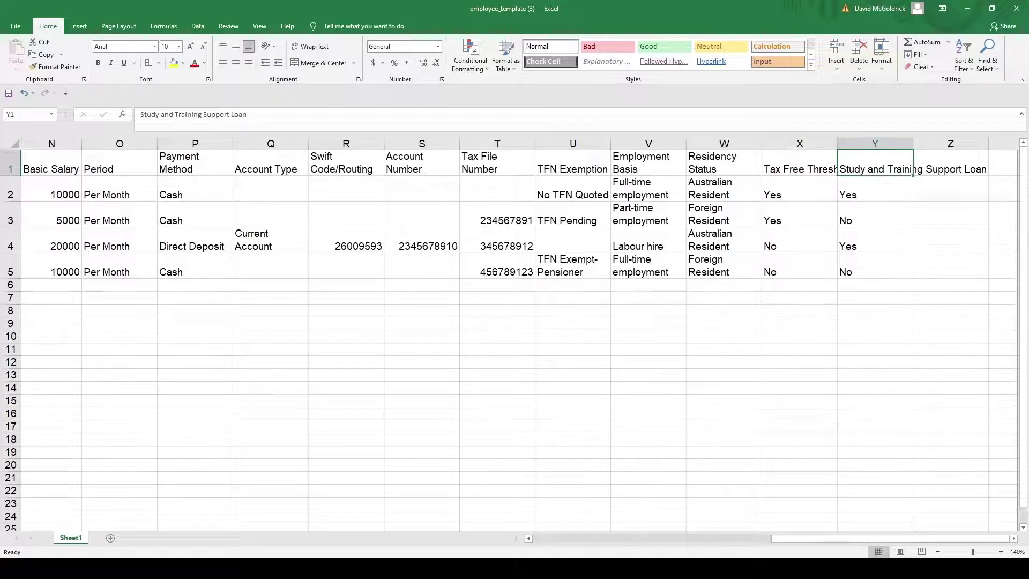
pyautogui.press('Down')
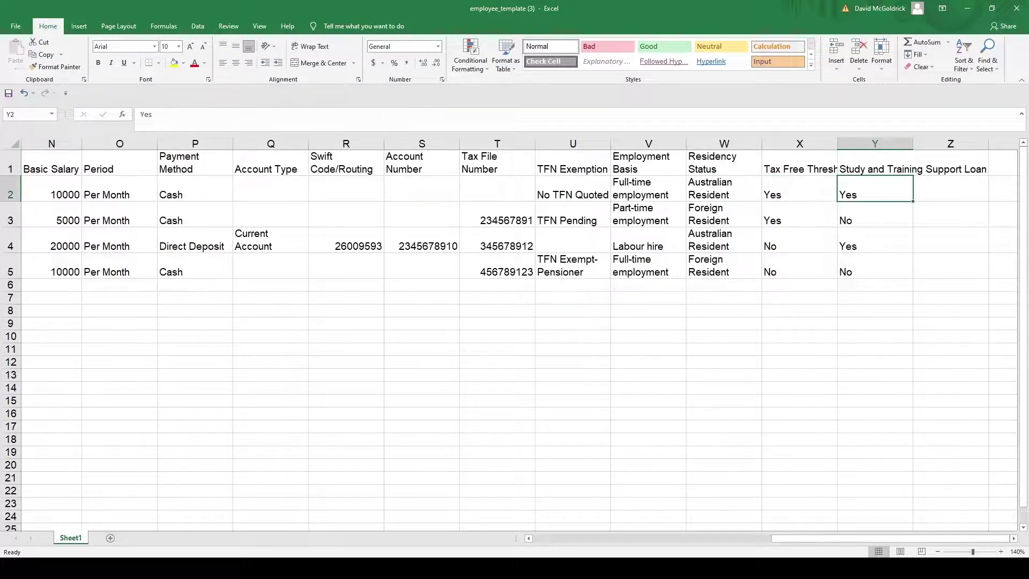
pyautogui.press('Left')
pyautogui.press('Down')
pyautogui.press('Down')
pyautogui.press('Right')
pyautogui.press('Up')
pyautogui.press('Up')
pyautogui.press('Up')
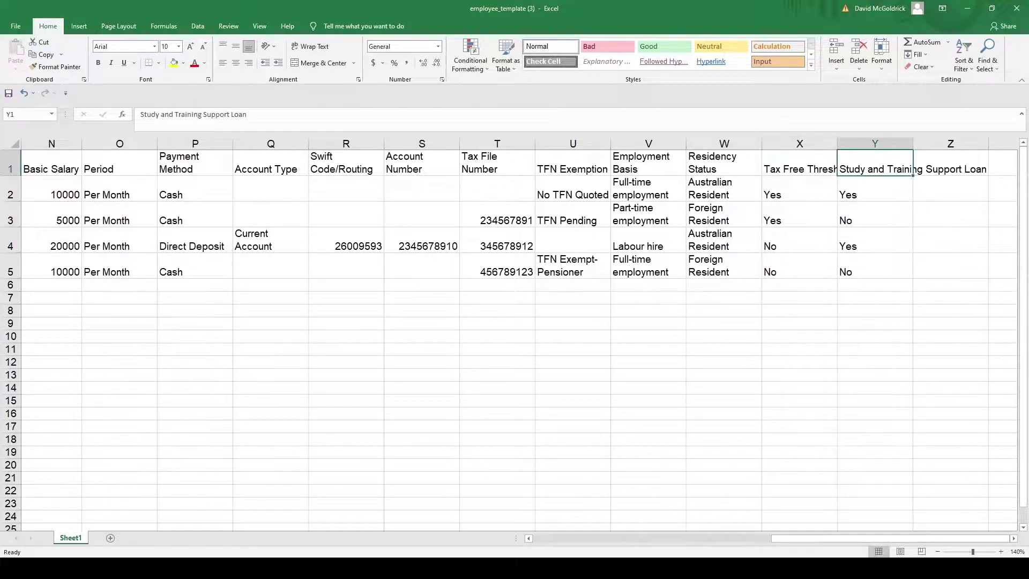
pyautogui.press('Left')
pyautogui.press('Left')
pyautogui.press('Left')
pyautogui.press('Left')
pyautogui.press('Left')
pyautogui.press('Left')
pyautogui.press('Left')
pyautogui.press('Left')
pyautogui.press('Left')
pyautogui.press('Left')
pyautogui.press('Left')
pyautogui.press('Left')
pyautogui.press('Left')
pyautogui.press('Left')
pyautogui.press('Left')
pyautogui.press('Left')
pyautogui.press('Left')
pyautogui.press('Left')
pyautogui.press('Left')
pyautogui.press('Left')
pyautogui.press('Left')
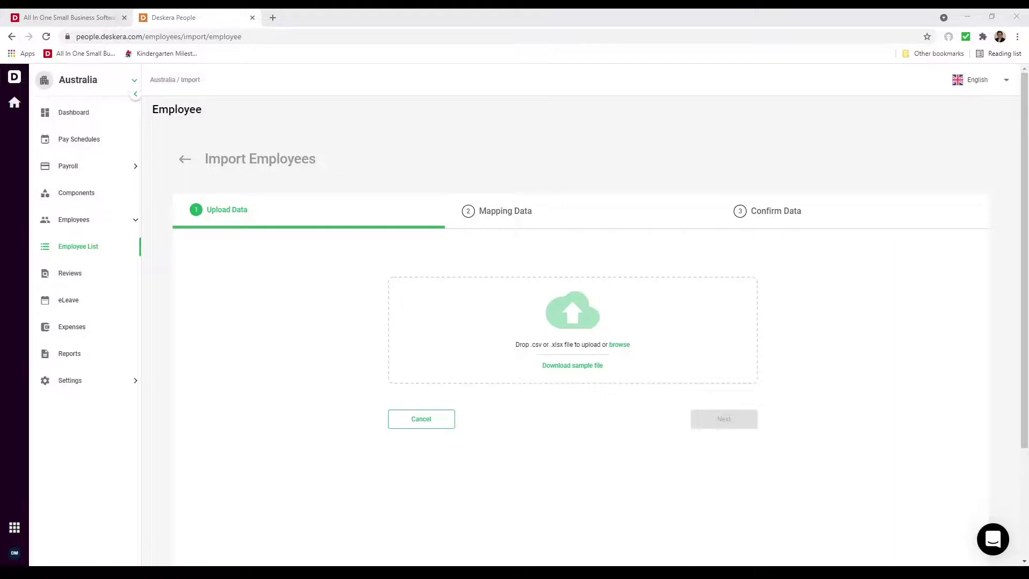
# - Upload employee_template (3).xlsx to the employee import and continue to the Mapping Data step
pyautogui.moveTo(619, 344); pyautogui.dragTo(642, 349)
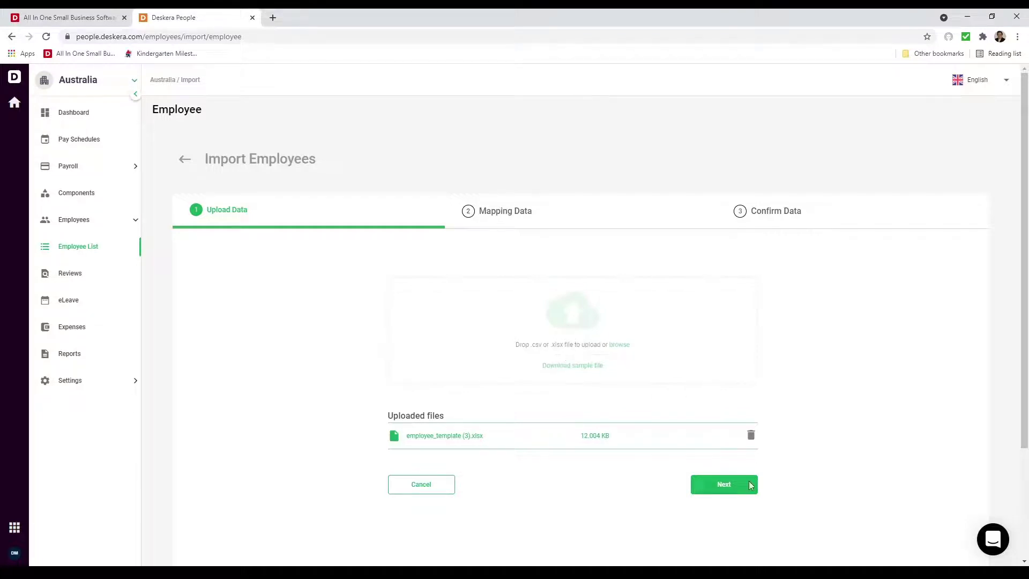
pyautogui.click(733, 491)
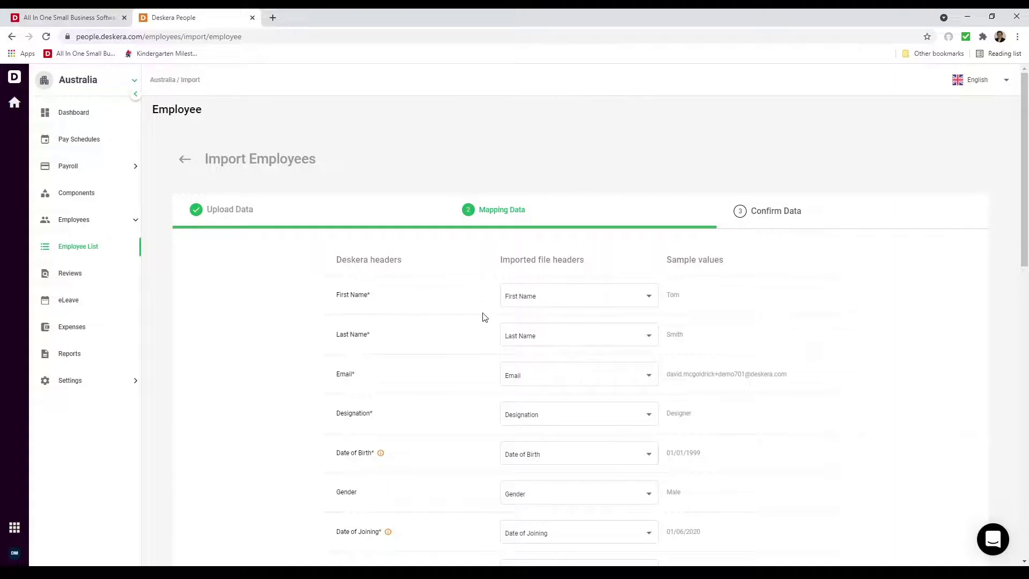
# - Review the file-to-Deskera header mappings, leaving them unchanged, and continue to Confirm Data
pyautogui.scroll(-4, 461, 482)
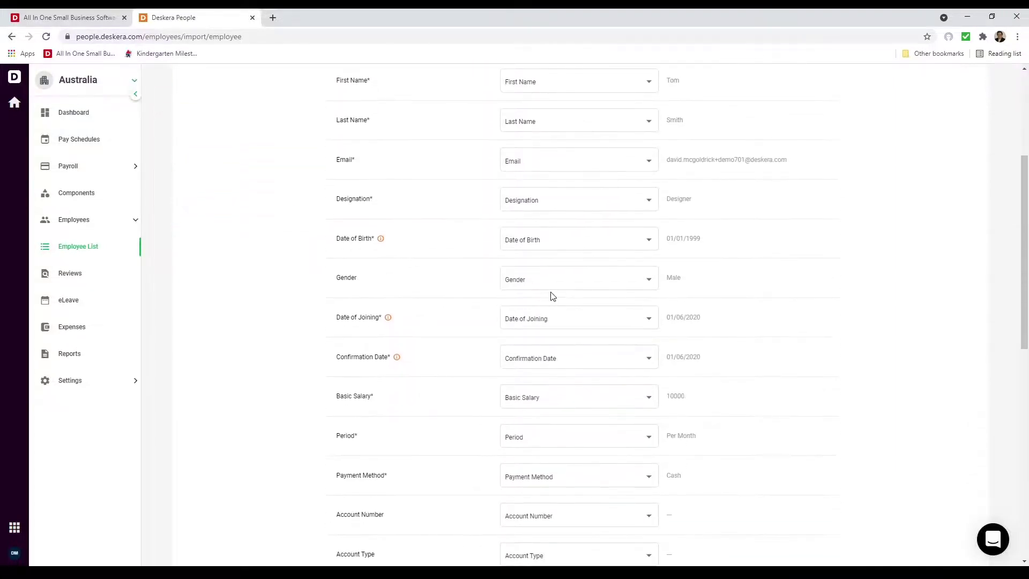
pyautogui.click(551, 278)
pyautogui.scroll(-3, 536, 292)
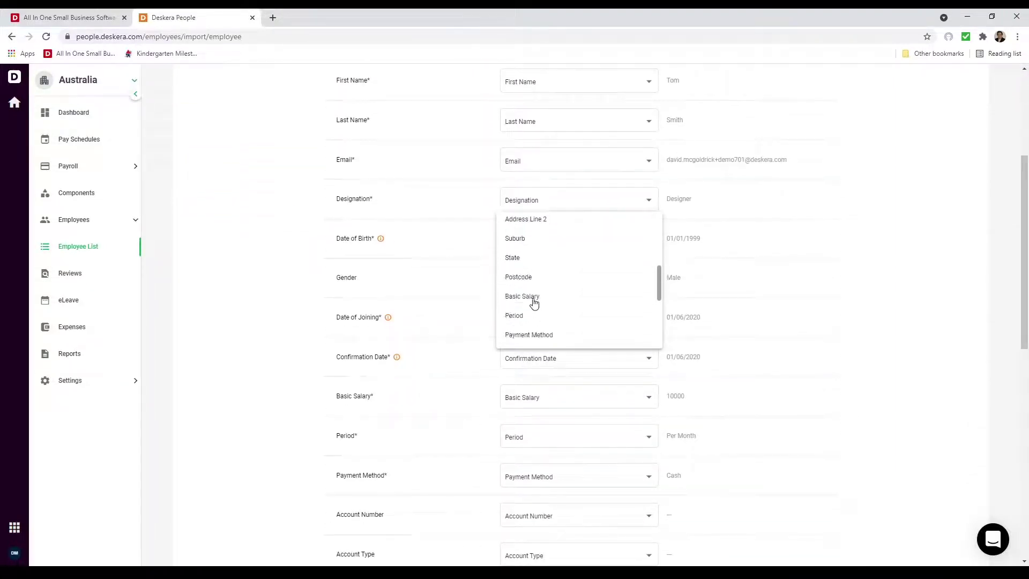
pyautogui.scroll(-5, 534, 304)
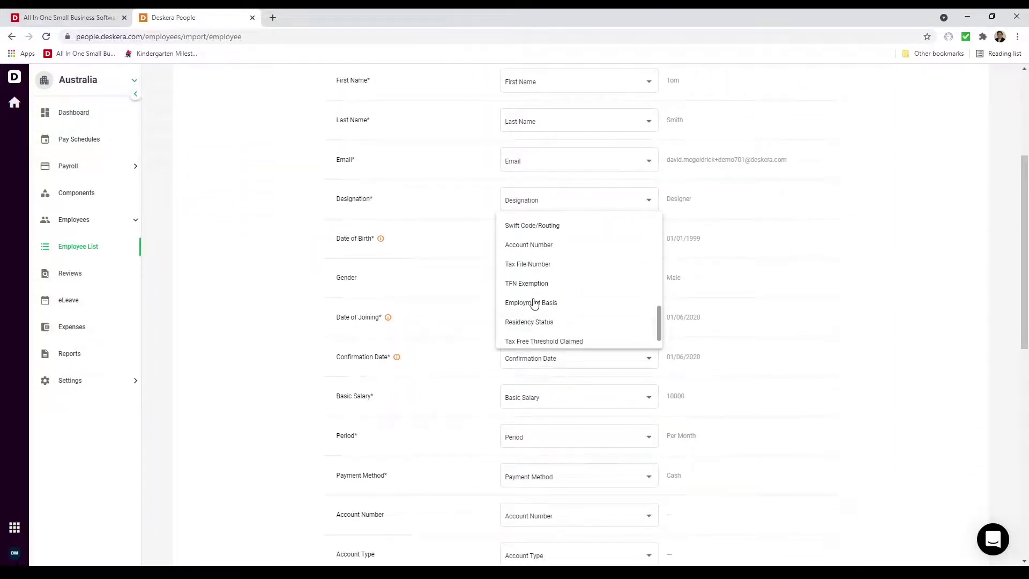
pyautogui.click(420, 236)
pyautogui.scroll(-7, 460, 400)
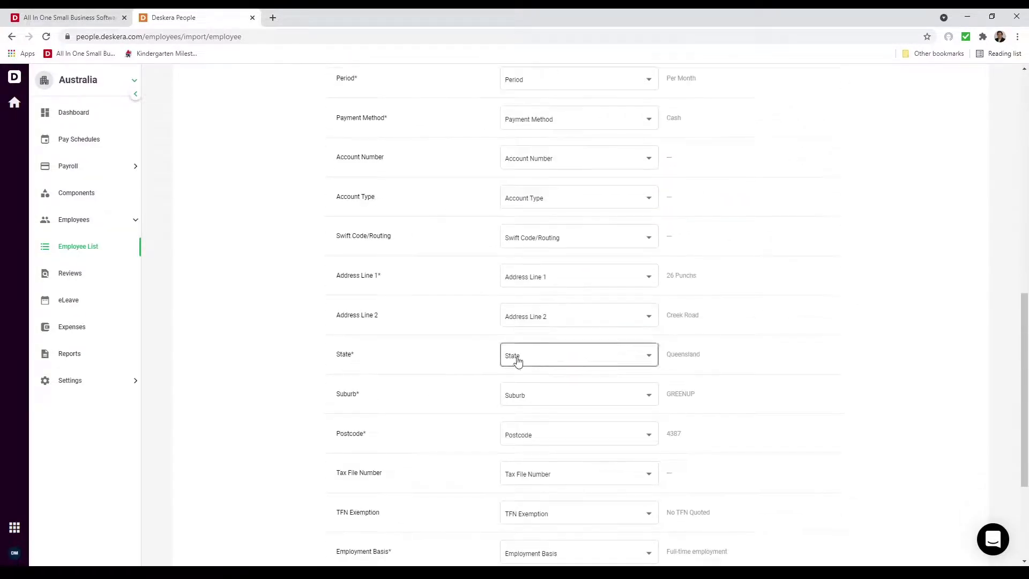
pyautogui.scroll(-4, 415, 410)
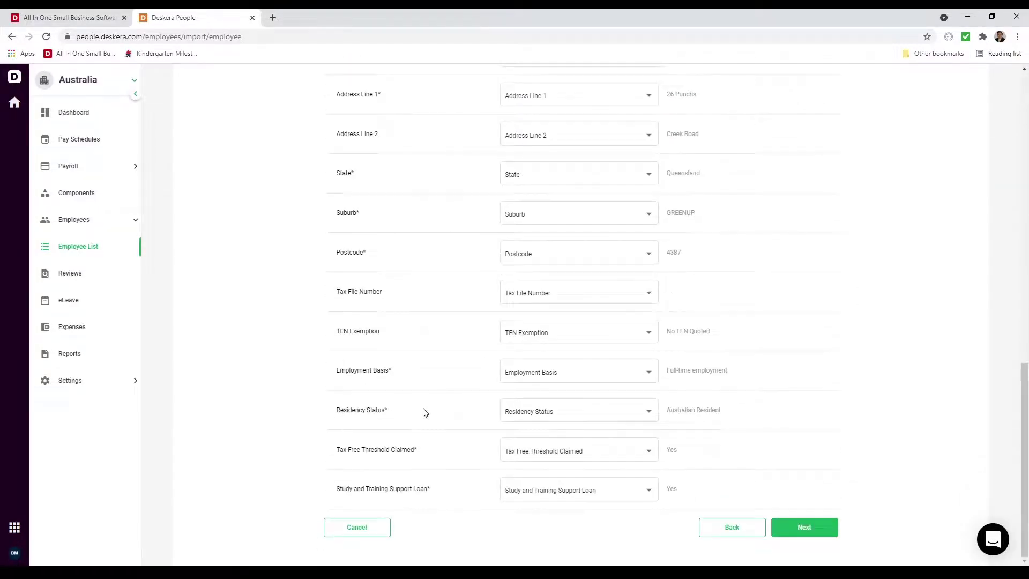
pyautogui.click(798, 527)
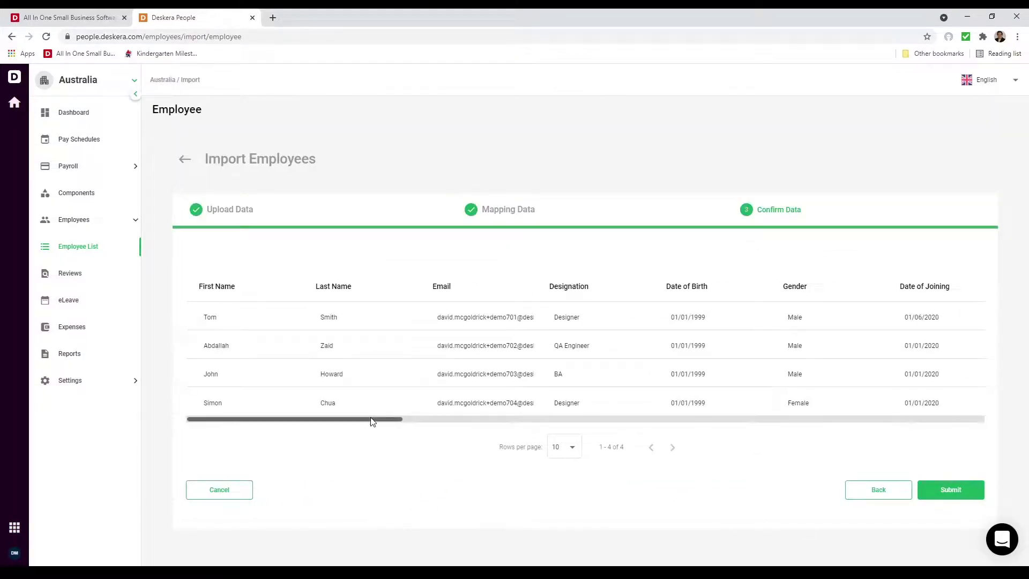
# - Change the third employee's designation from BA to Sales, submit the four-employee import, and open Components
pyautogui.moveTo(371, 418)
pyautogui.mouseDown()
pyautogui.moveTo(488, 417)
pyautogui.moveTo(370, 412)
pyautogui.mouseUp()
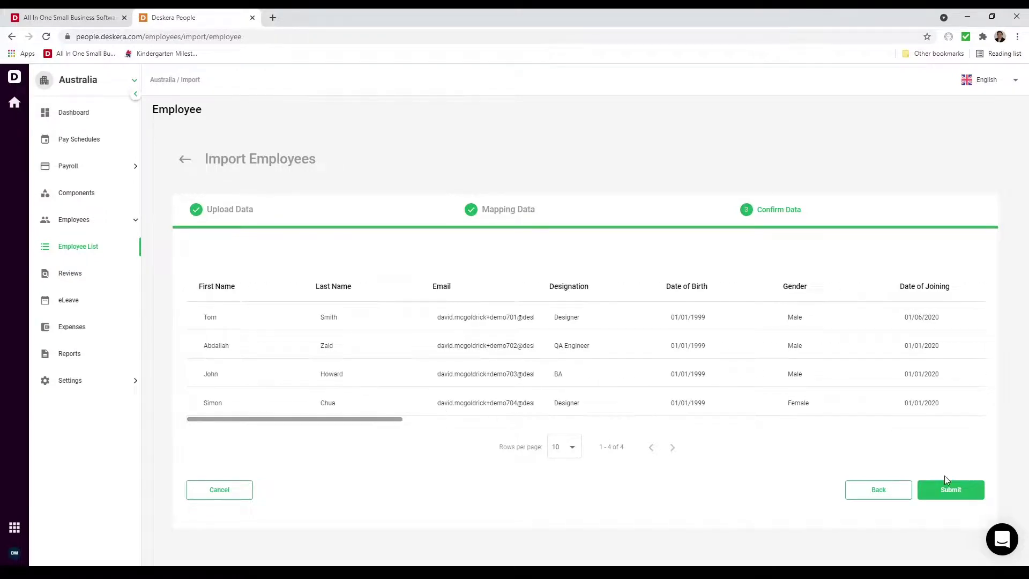
pyautogui.click(625, 373)
pyautogui.click(586, 380)
pyautogui.press('BackSpace')
pyautogui.press('BackSpace')
pyautogui.write('Sales')
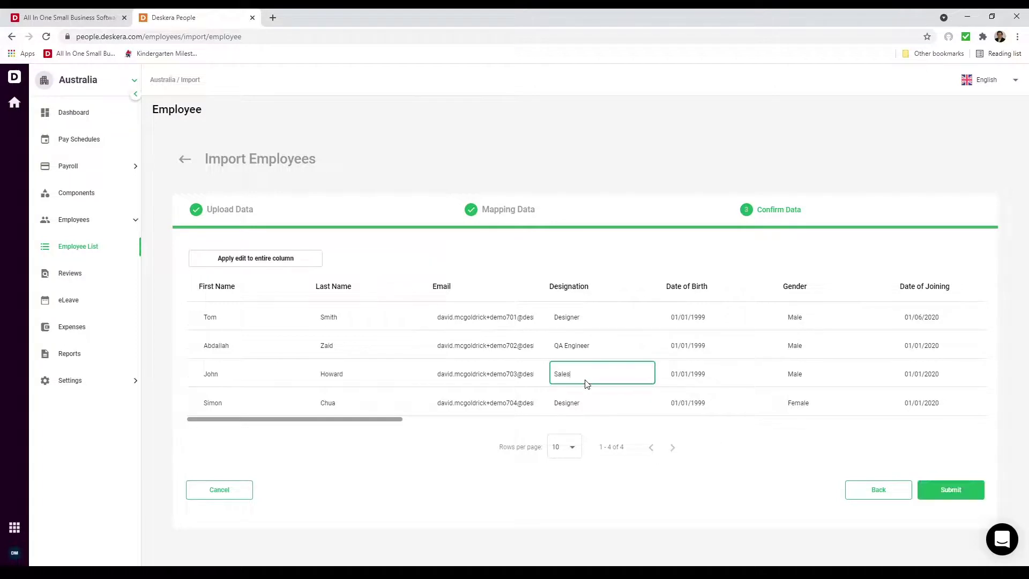
pyautogui.click(785, 493)
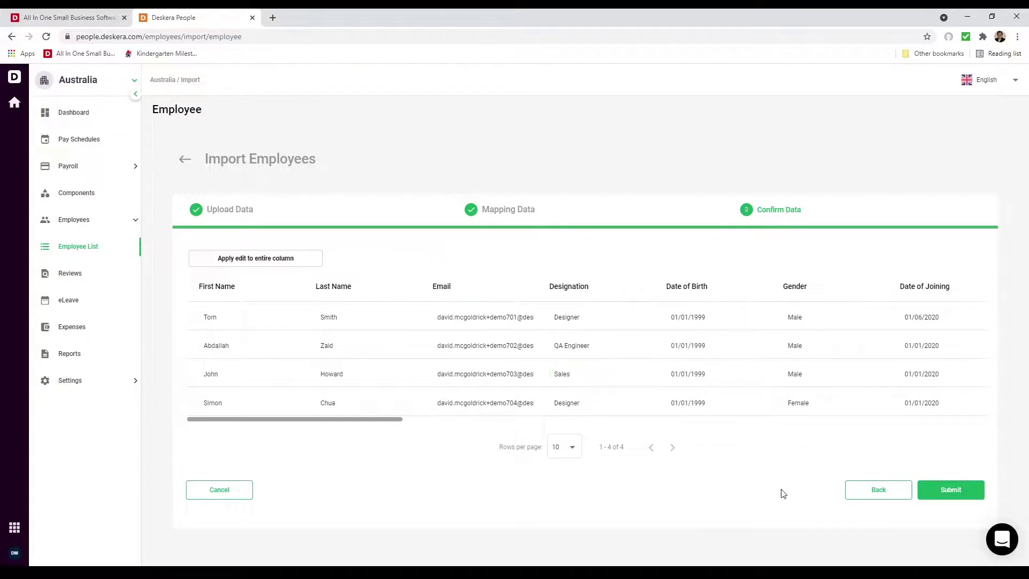
pyautogui.click(942, 490)
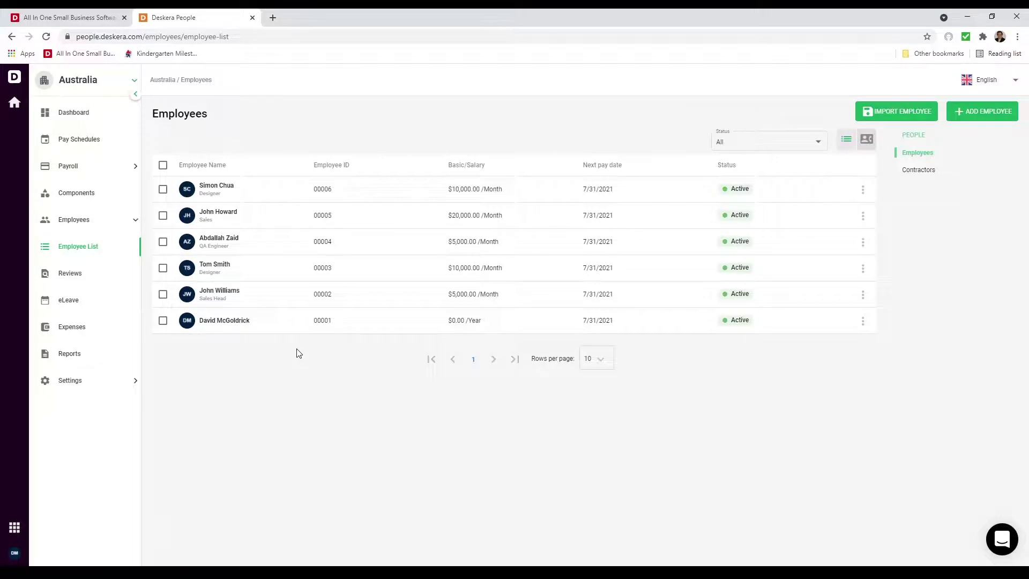
pyautogui.click(111, 194)
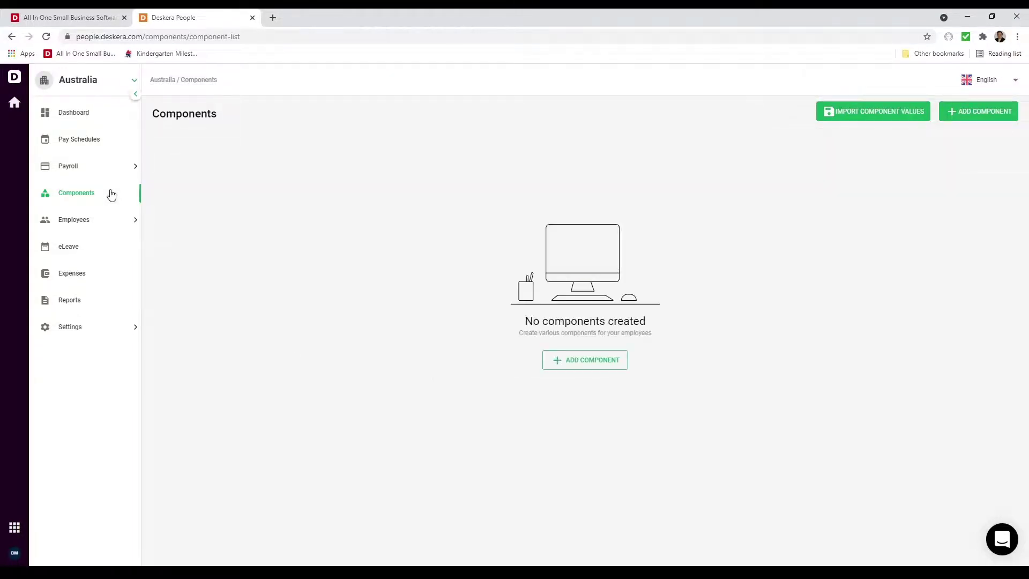
# - Add a new pay component named Bonus as a Fixed-amount Earning
pyautogui.click(963, 115)
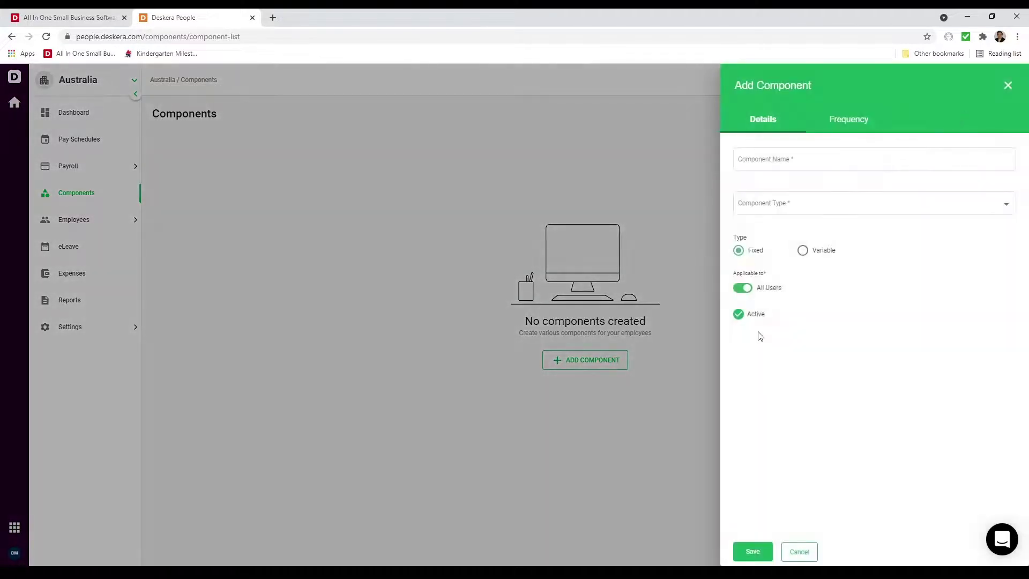
pyautogui.click(776, 157)
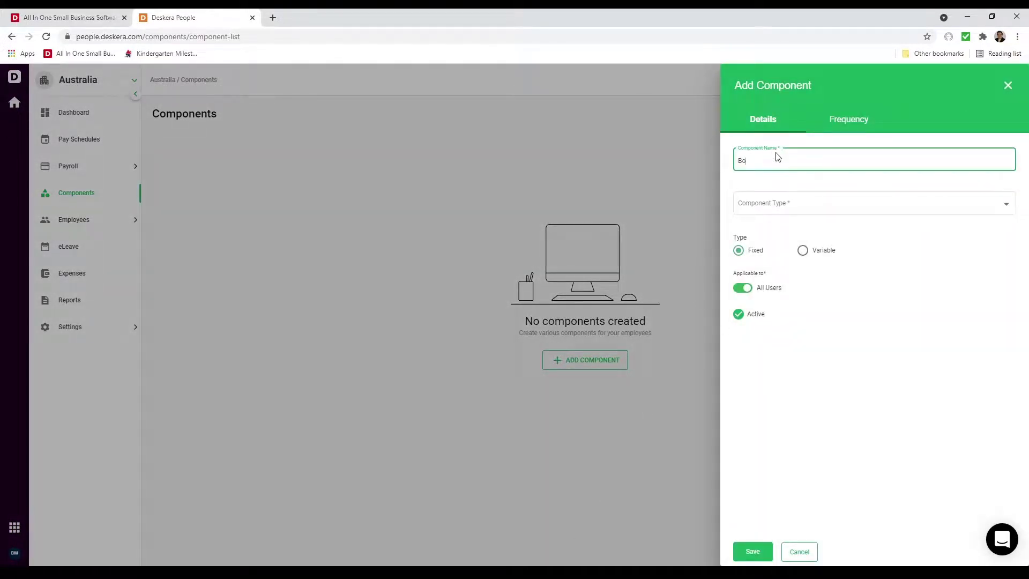
pyautogui.click(783, 199)
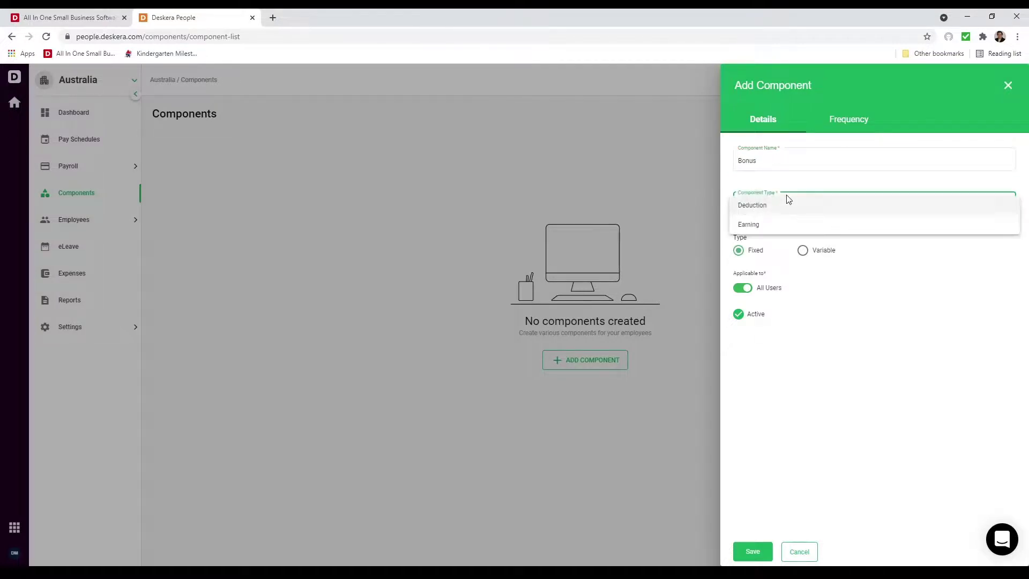
pyautogui.click(773, 228)
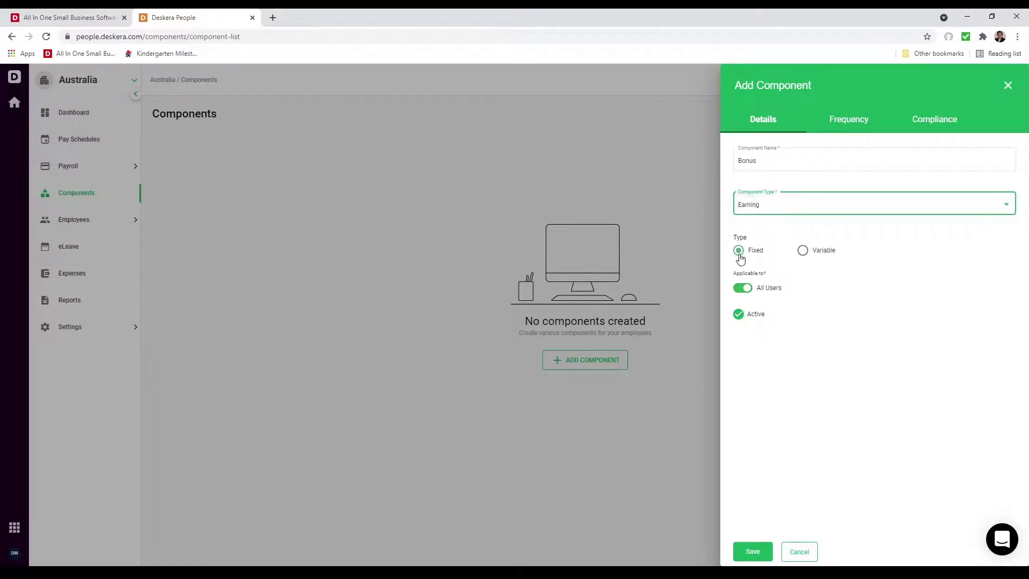
pyautogui.click(828, 252)
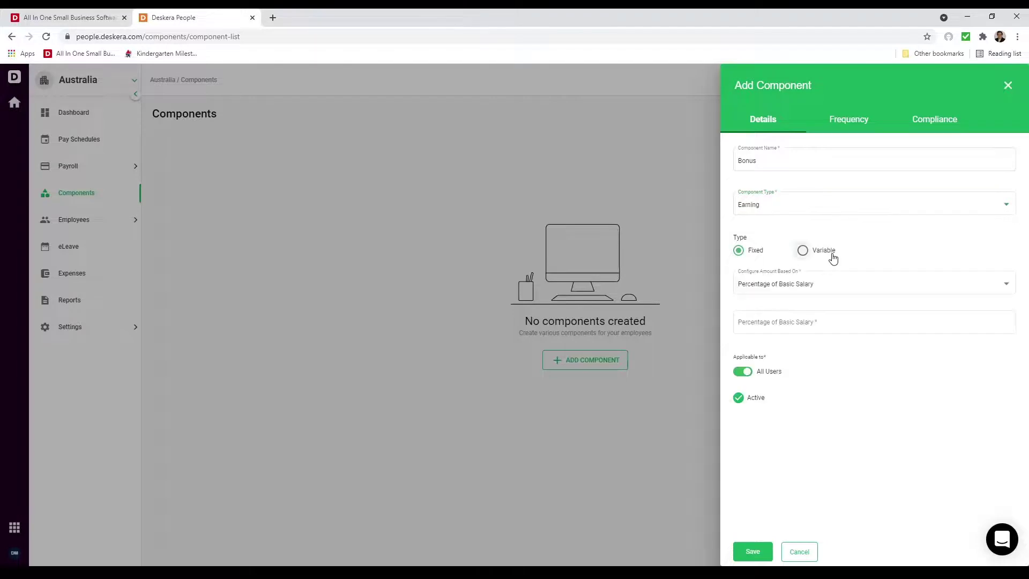
pyautogui.click(823, 284)
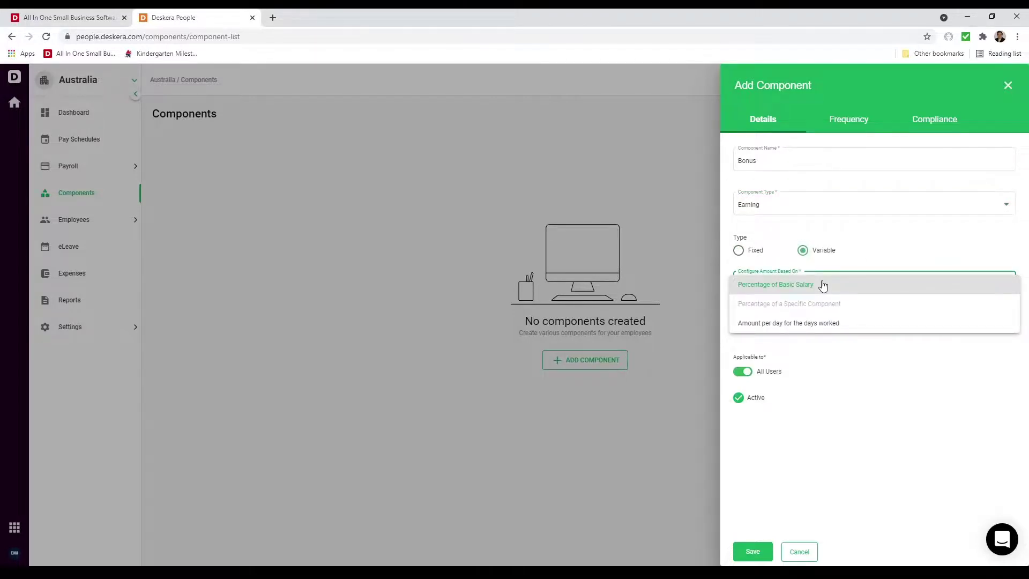
pyautogui.click(823, 285)
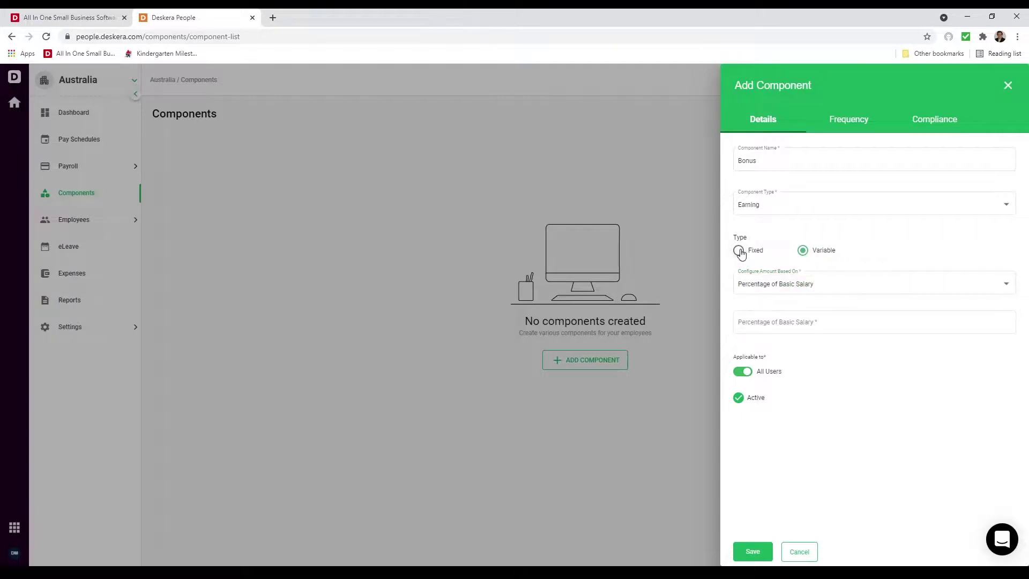
pyautogui.click(739, 250)
# - Set the Bonus component's frequency to Yearly, review its compliance settings, and save it
pyautogui.click(856, 120)
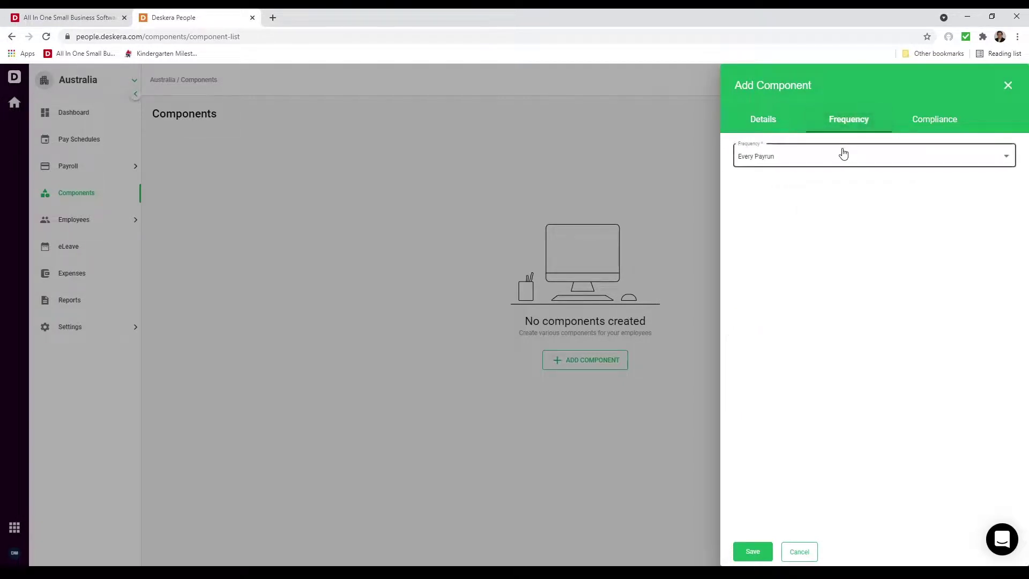
pyautogui.click(843, 154)
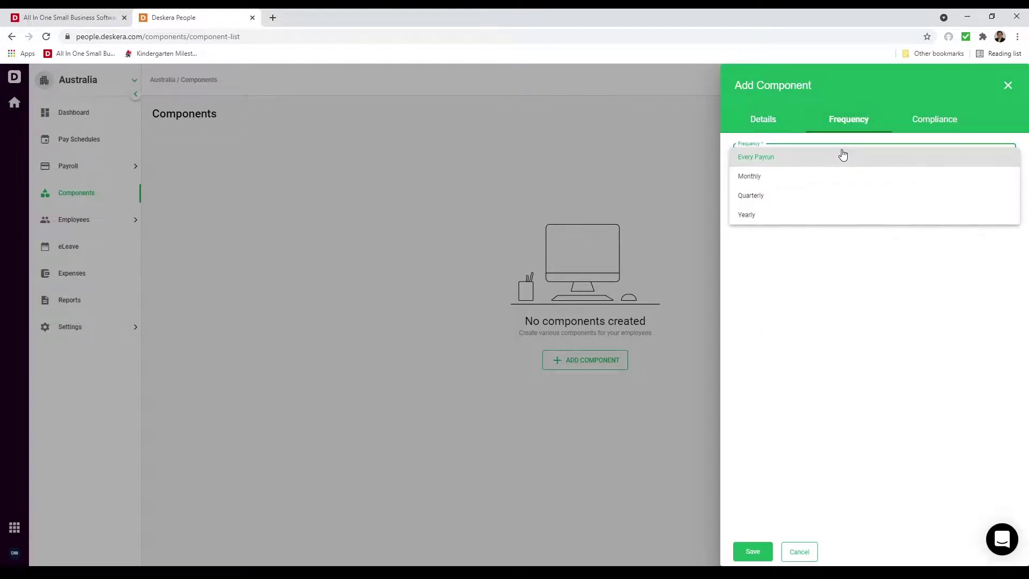
pyautogui.click(817, 215)
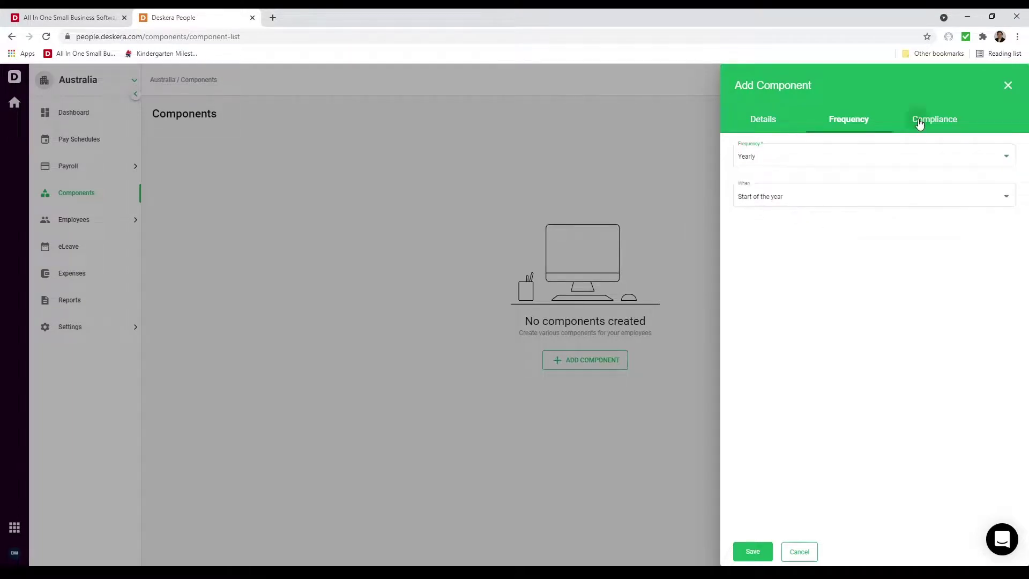
pyautogui.click(919, 122)
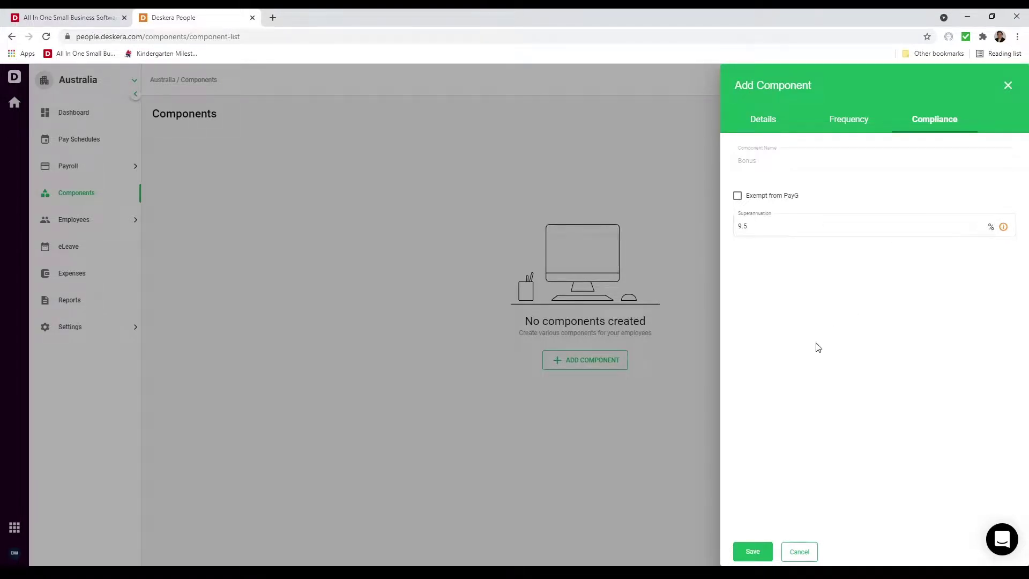
pyautogui.click(751, 550)
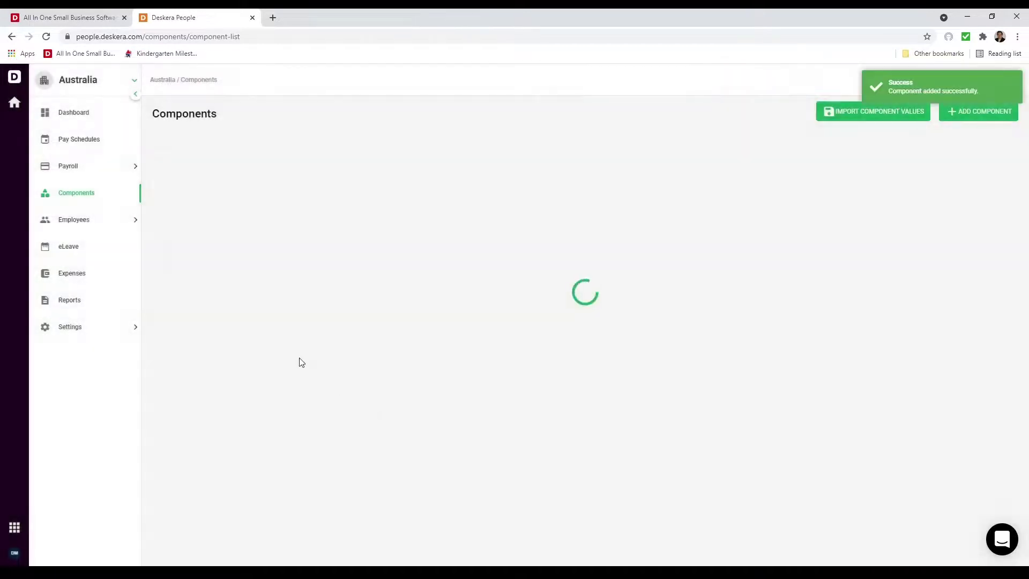
# - Start a new payrun with a Monthly pay schedule and Monthly pay period
pyautogui.click(78, 168)
pyautogui.click(110, 200)
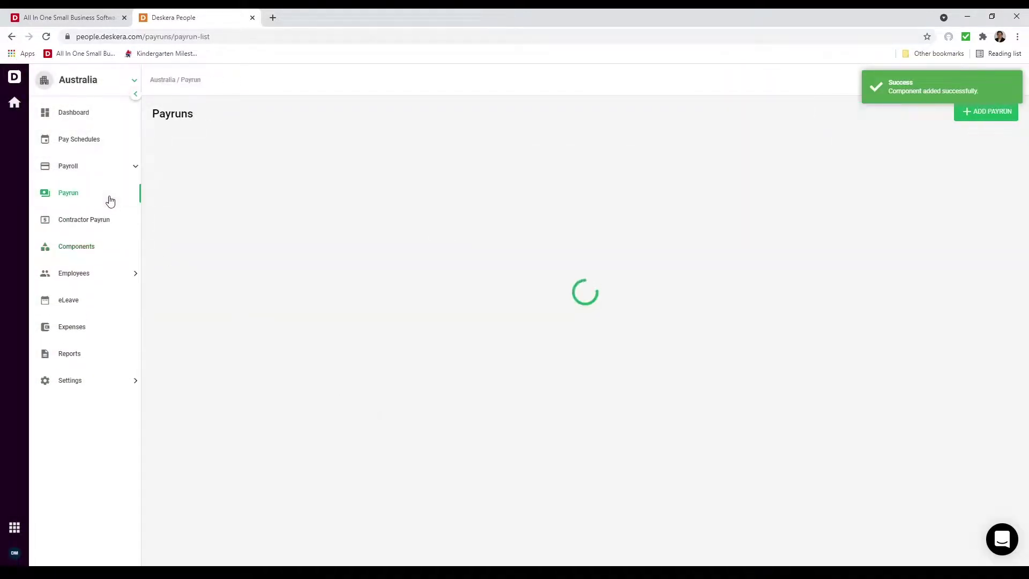
pyautogui.click(995, 113)
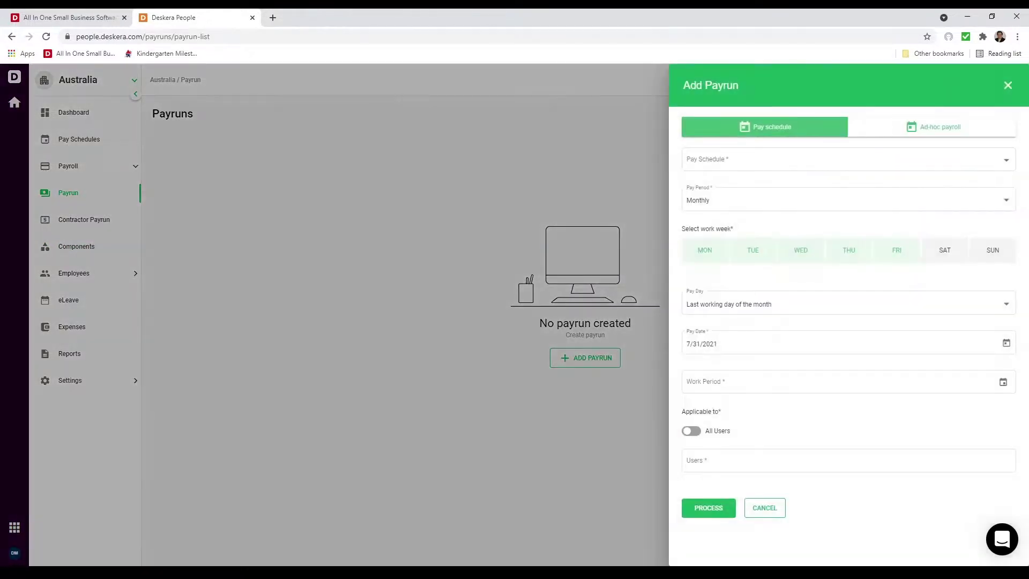
pyautogui.click(788, 171)
pyautogui.click(788, 172)
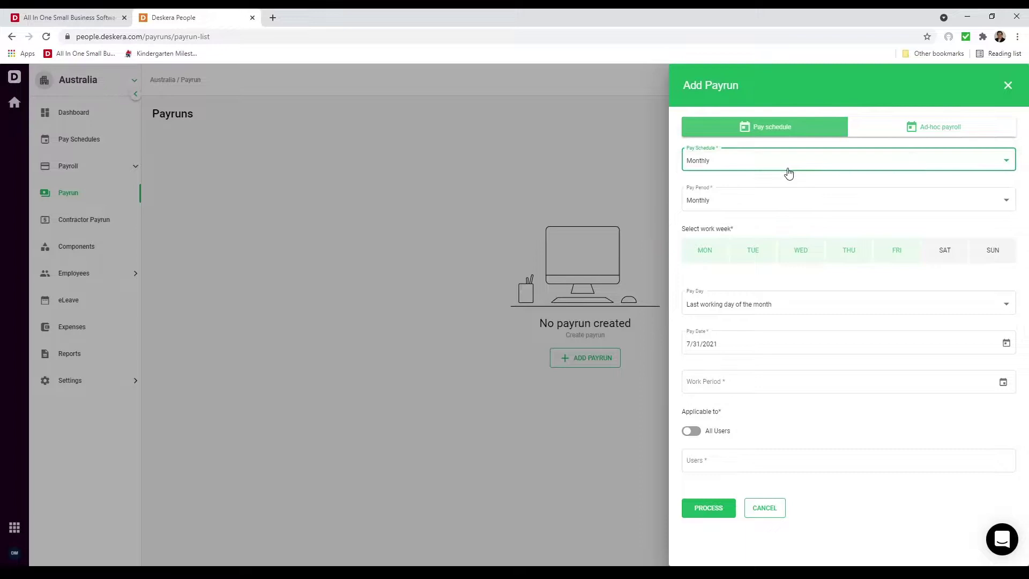
pyautogui.click(781, 211)
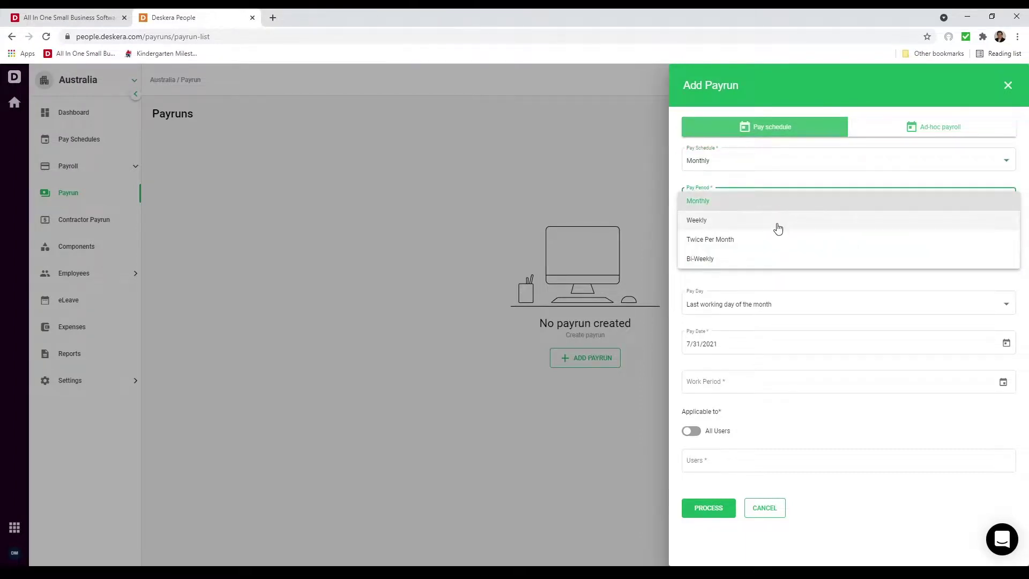
pyautogui.click(731, 201)
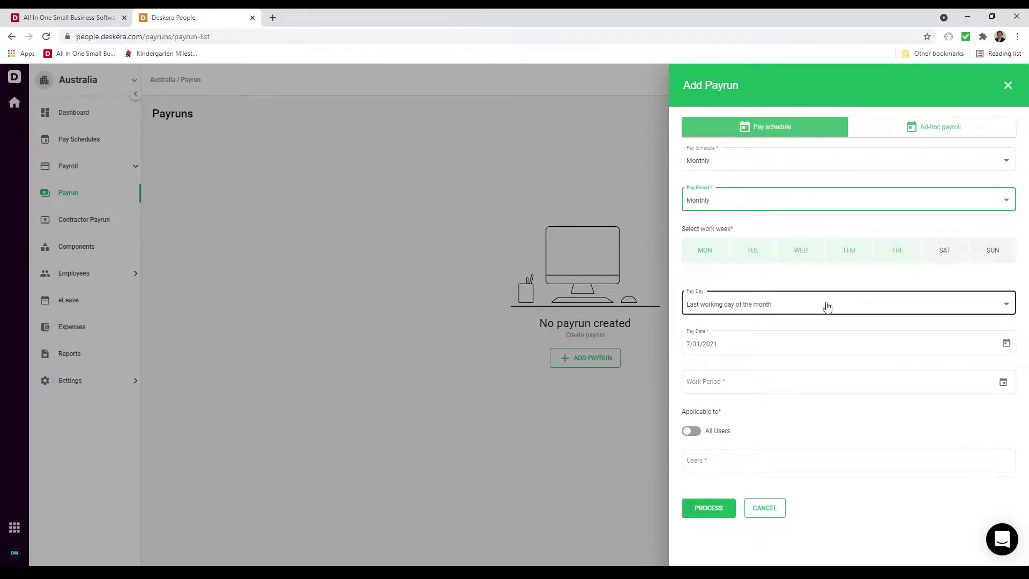
# - Set the payrun's work period to 01/07/2021–31/07/2021
pyautogui.click(1006, 345)
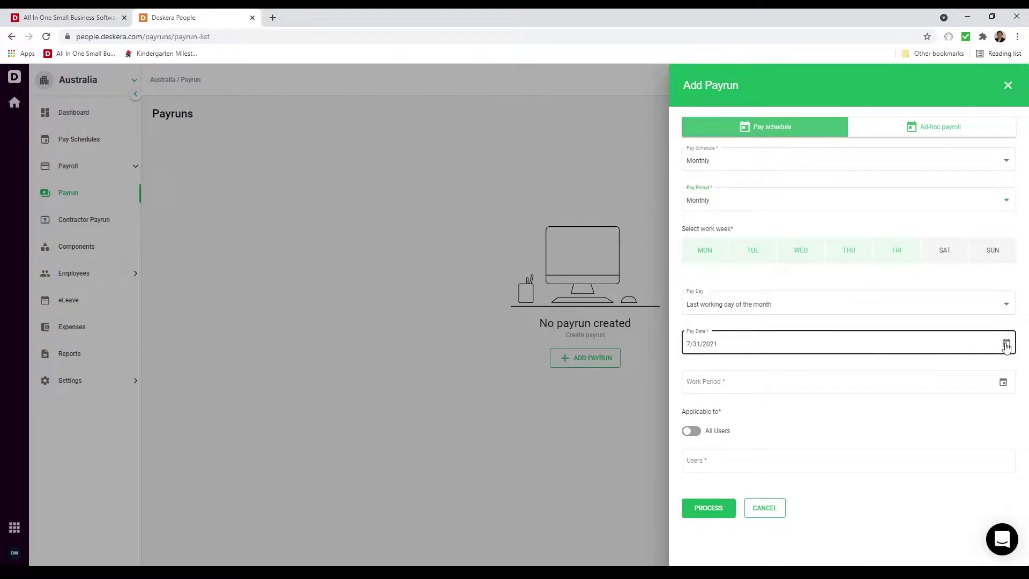
pyautogui.click(935, 369)
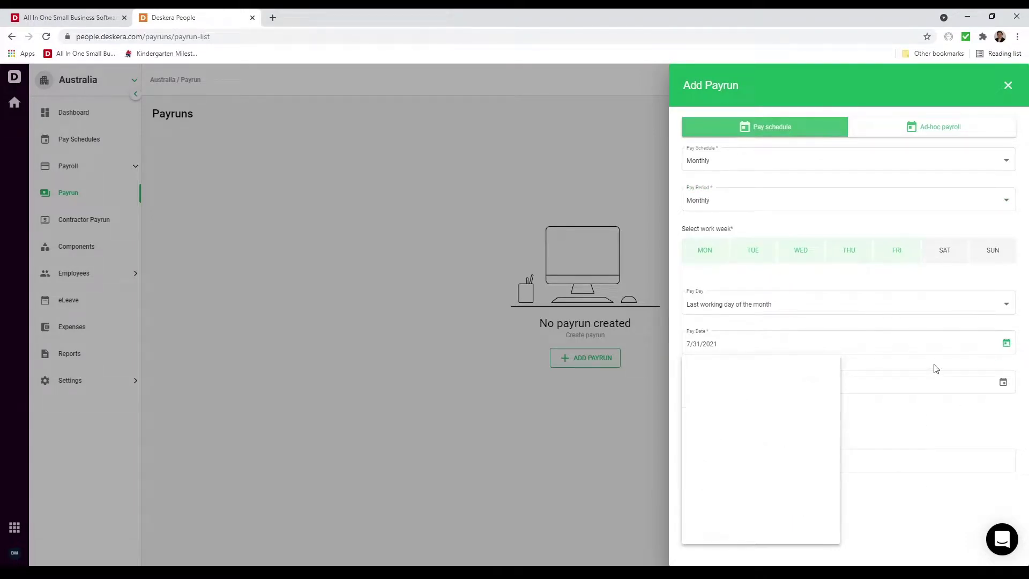
pyautogui.click(1003, 382)
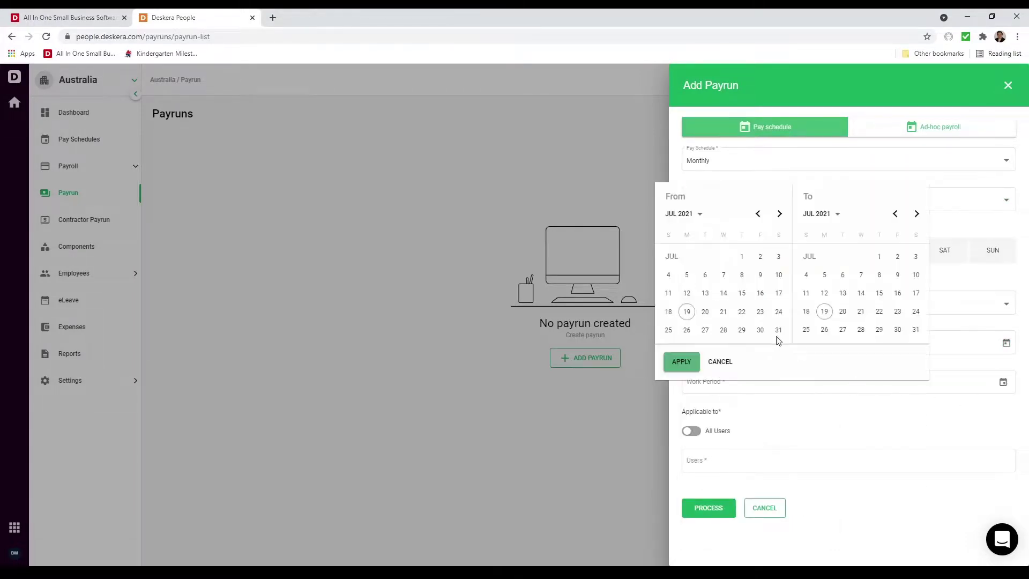
pyautogui.click(742, 257)
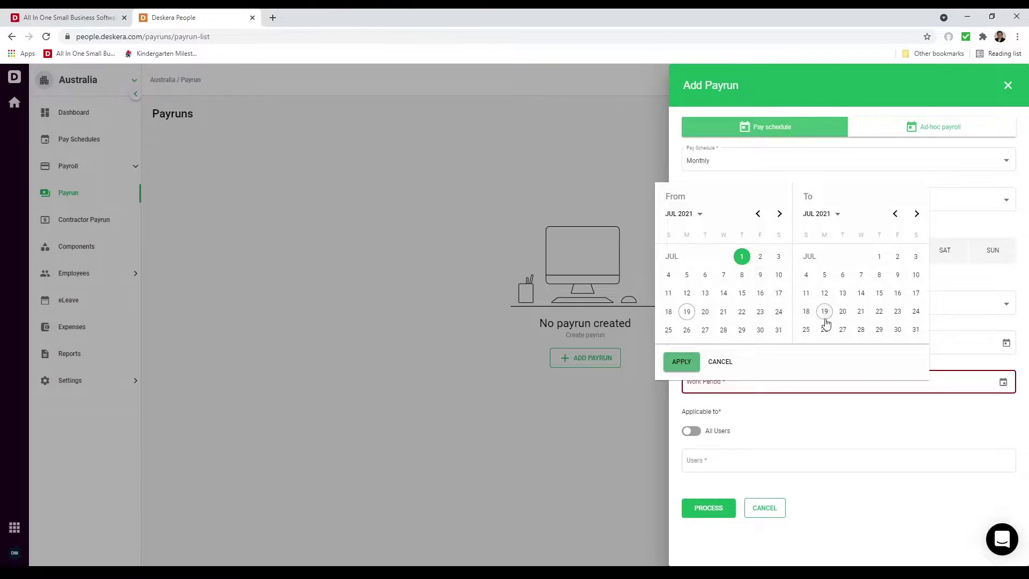
pyautogui.click(916, 330)
pyautogui.click(682, 363)
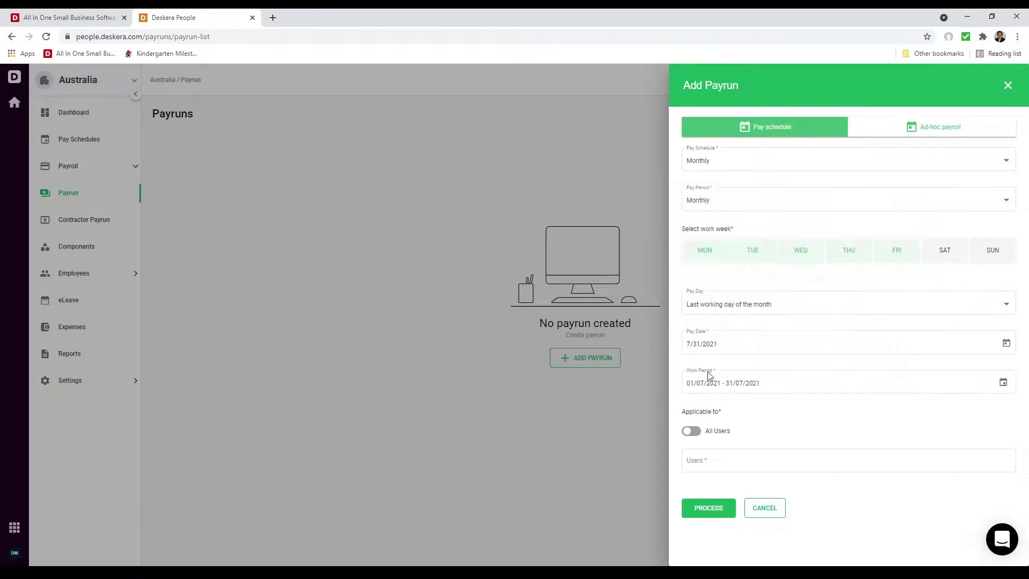
# - Apply the payrun to All Users and process it
pyautogui.click(691, 432)
pyautogui.click(691, 432)
pyautogui.click(706, 459)
pyautogui.click(710, 375)
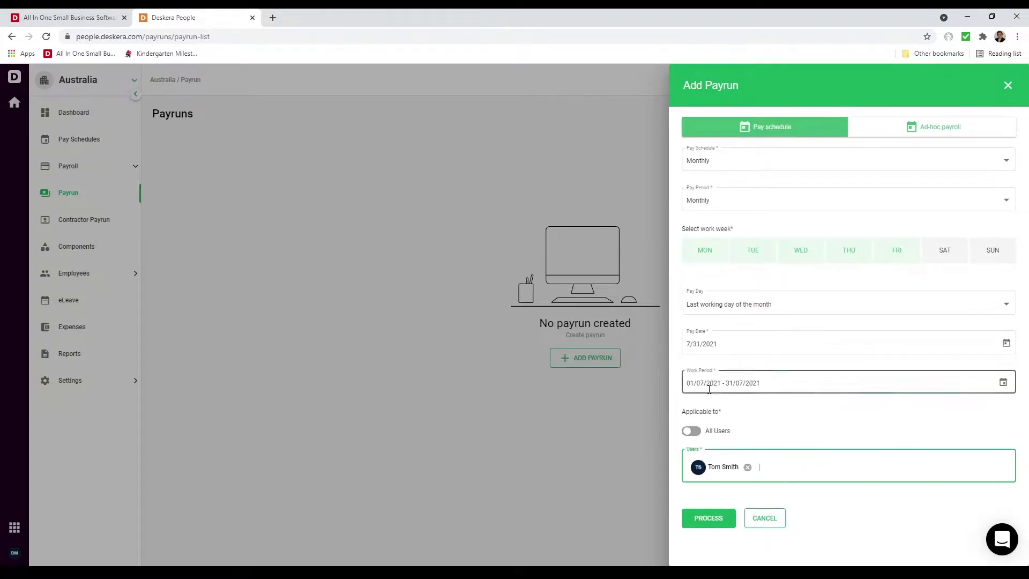
pyautogui.click(692, 432)
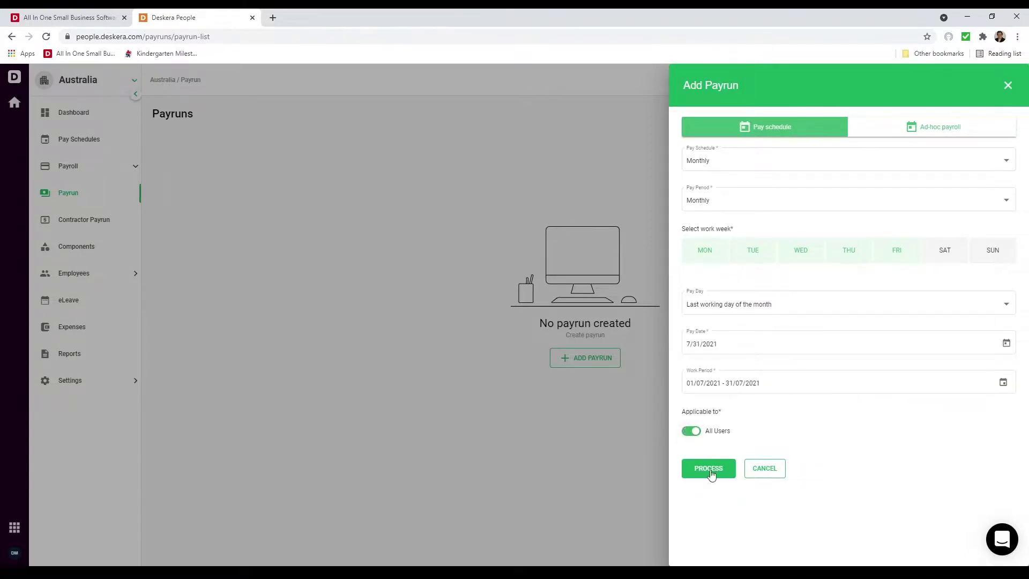
pyautogui.click(710, 470)
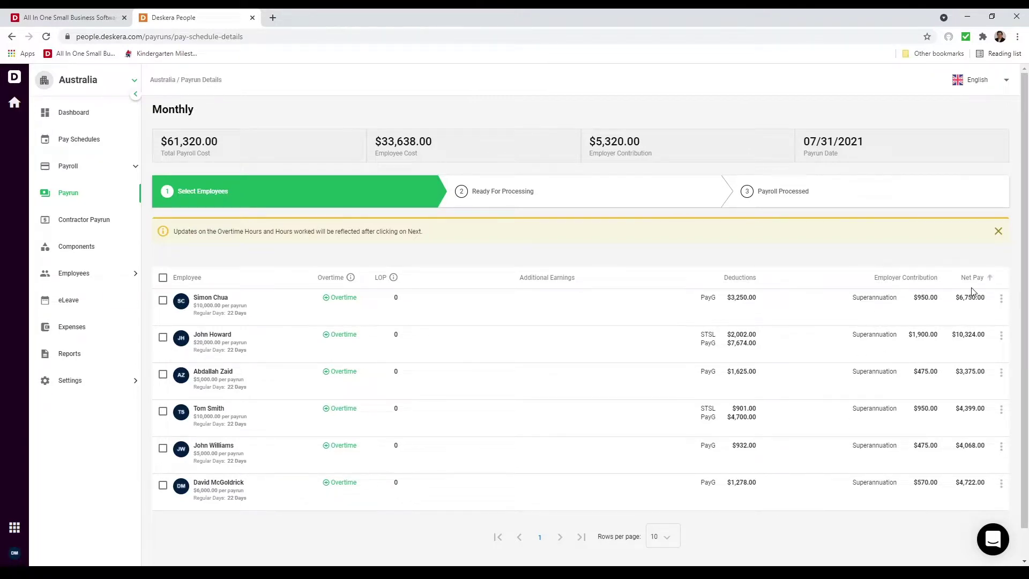
# - Check the first employee's overtime hours, leave them unchanged, and advance to Ready For Processing
pyautogui.click(324, 306)
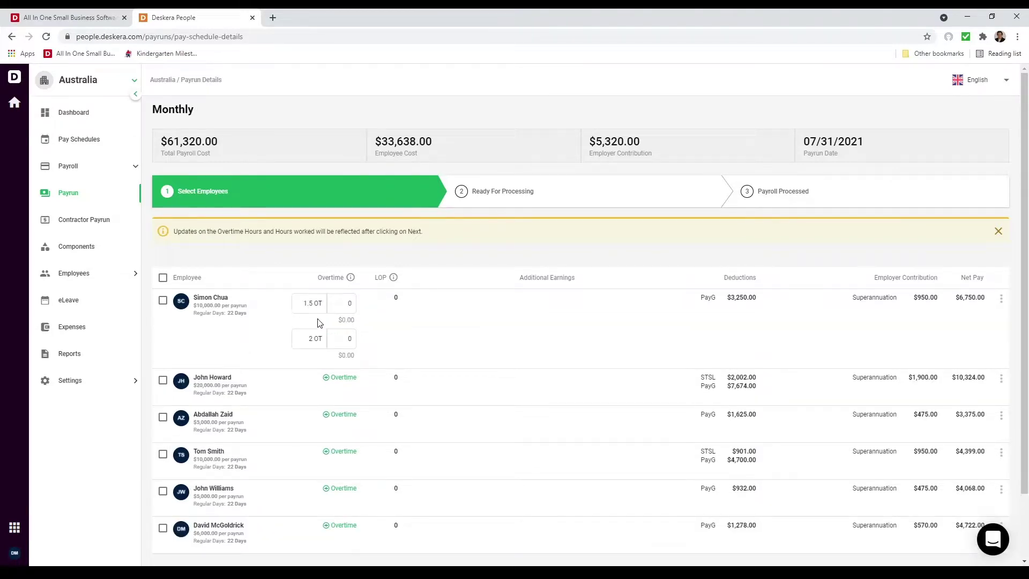
pyautogui.click(314, 340)
pyautogui.click(1000, 307)
pyautogui.click(1000, 307)
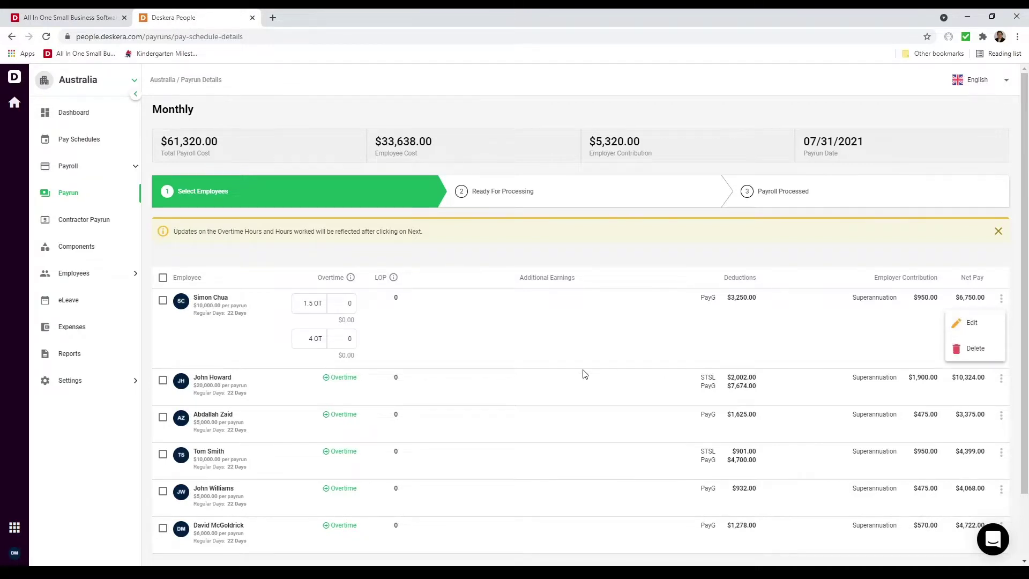
pyautogui.scroll(-2, 586, 370)
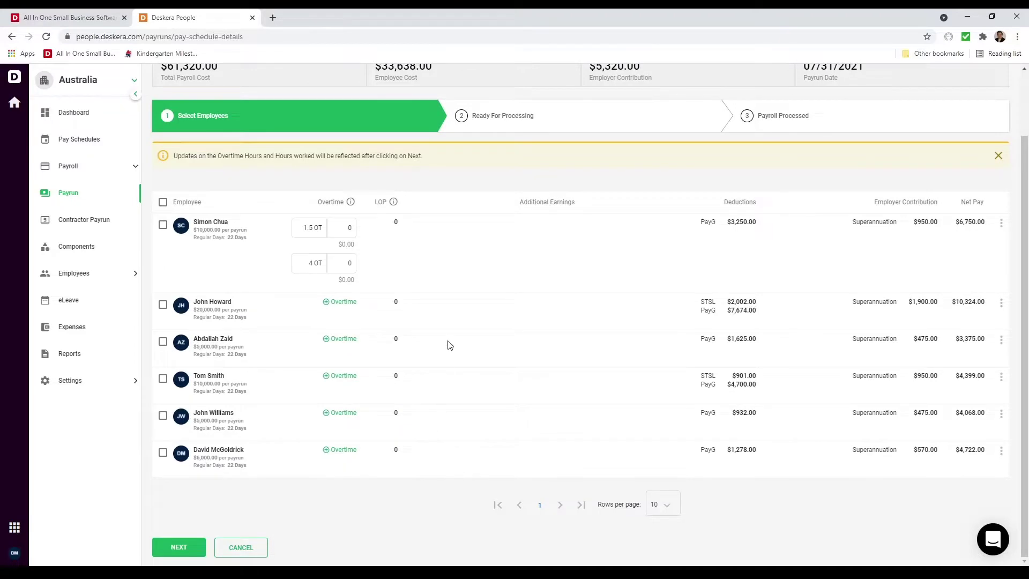
pyautogui.click(182, 549)
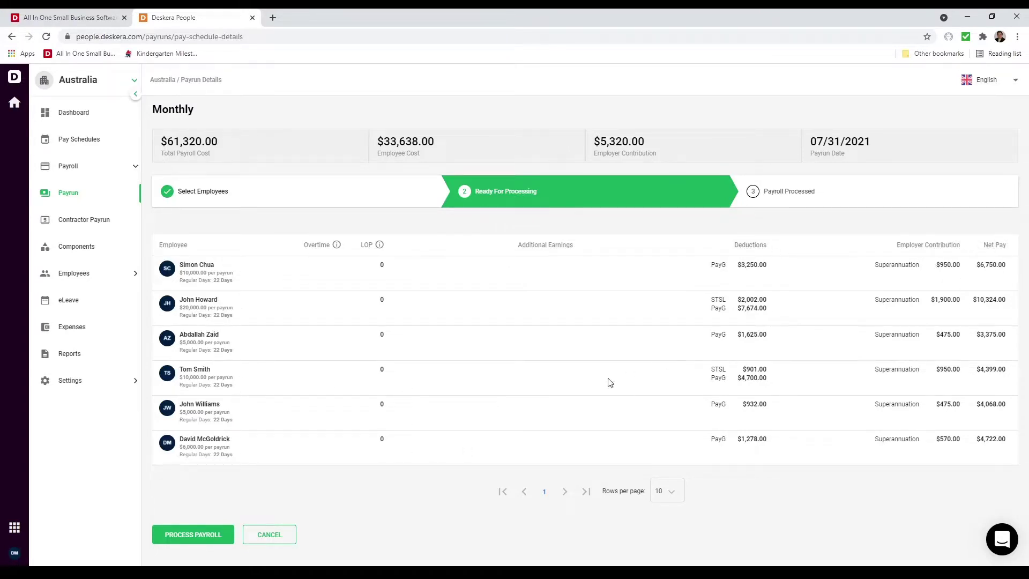
# - Process the Monthly July payroll and confirm with YES
pyautogui.click(197, 544)
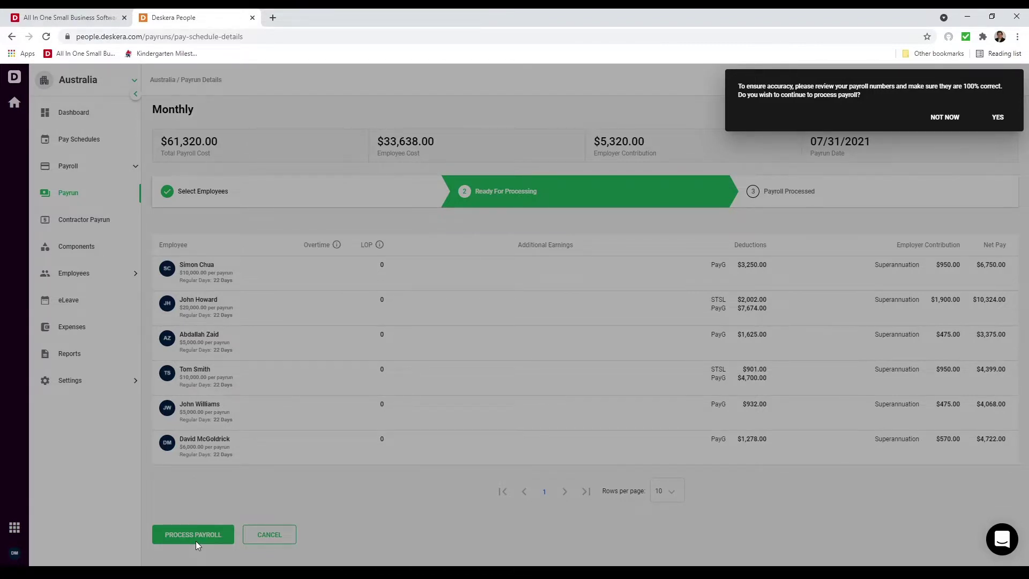
pyautogui.click(999, 118)
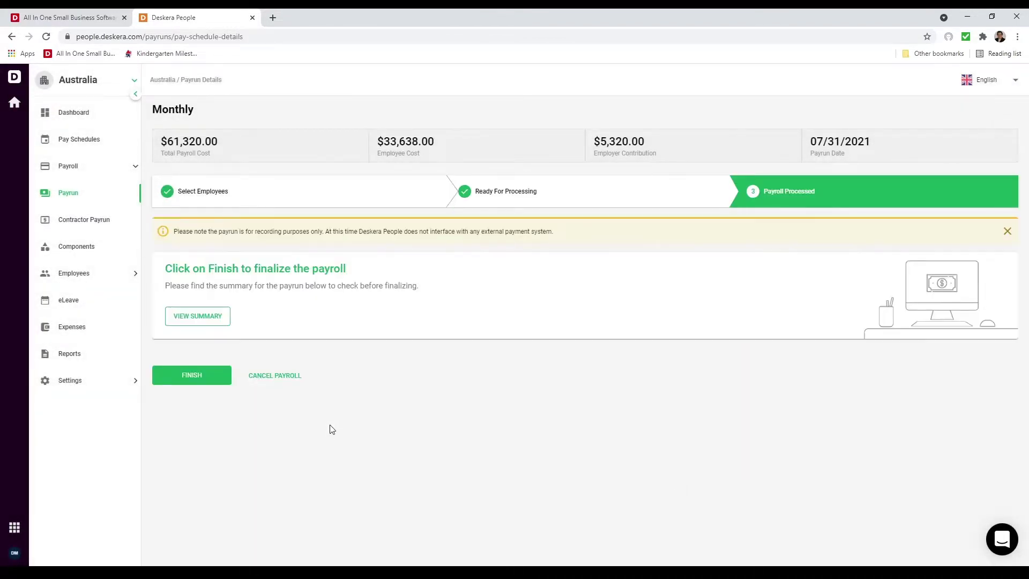
# - Glance at the payment summary, then finish the July payroll so it shows Processed at $61,320.00
pyautogui.click(219, 320)
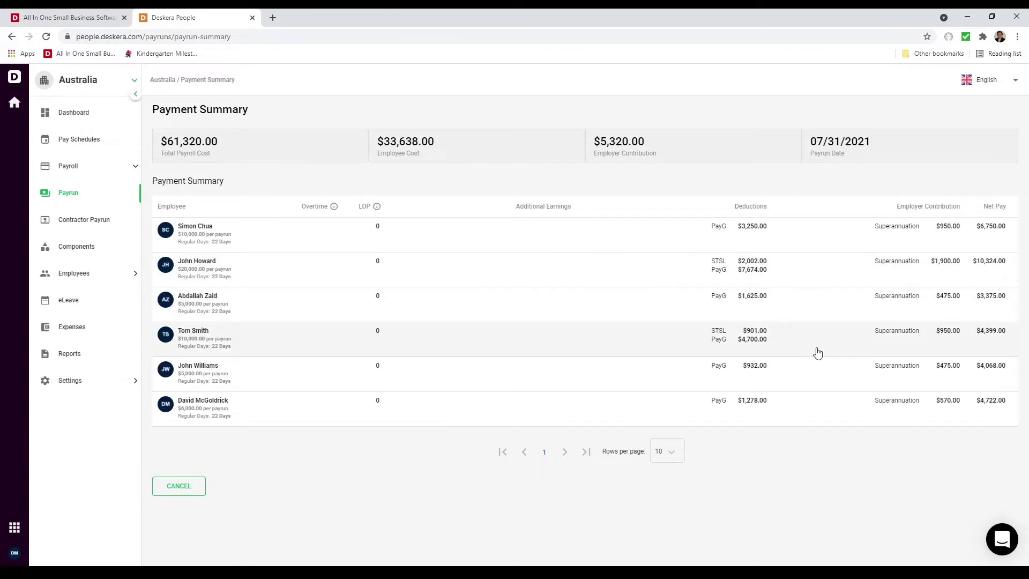
pyautogui.click(176, 484)
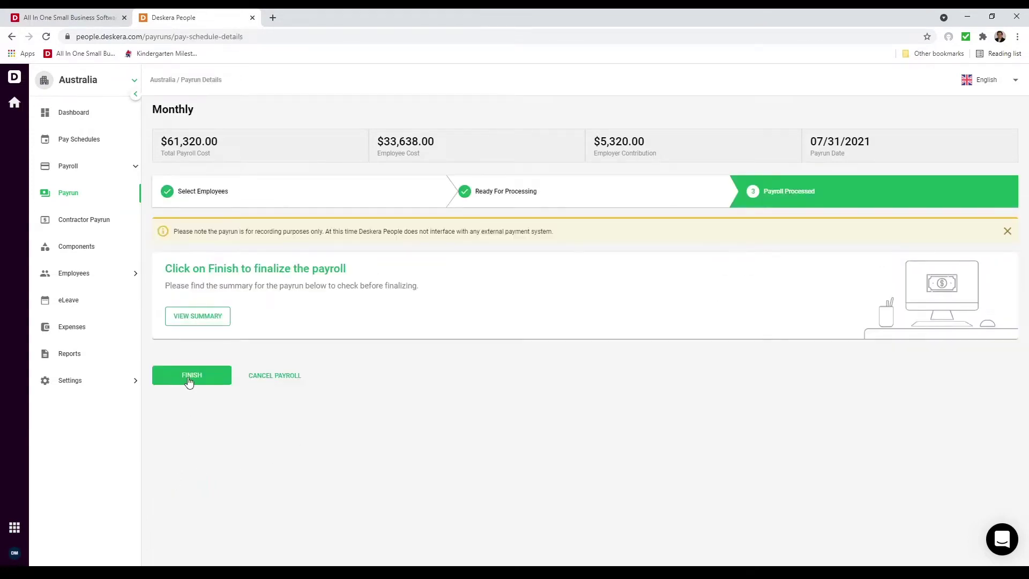
pyautogui.click(189, 378)
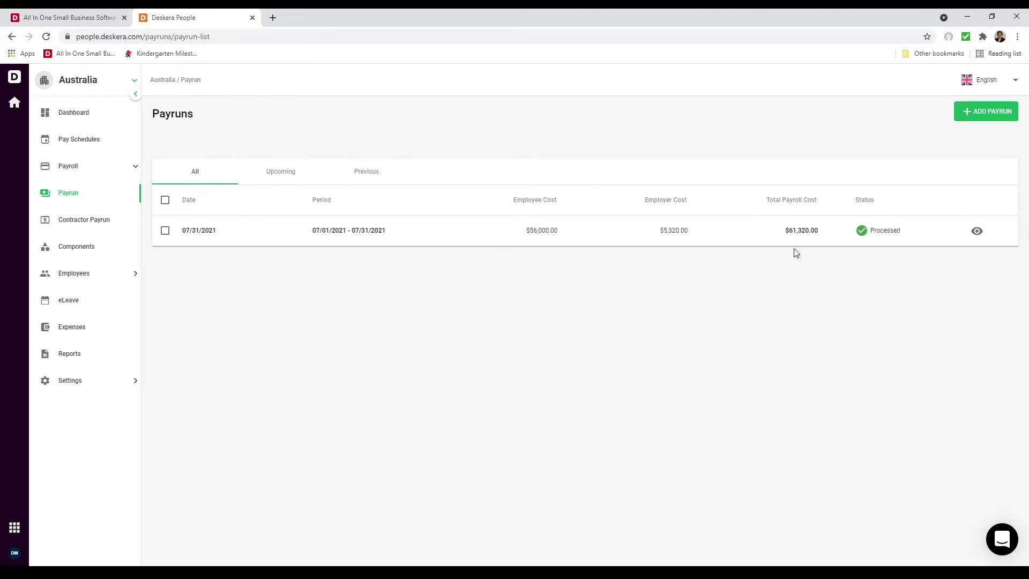
# - View the processed July payrun's payment summary, then open the Employee List
pyautogui.click(977, 234)
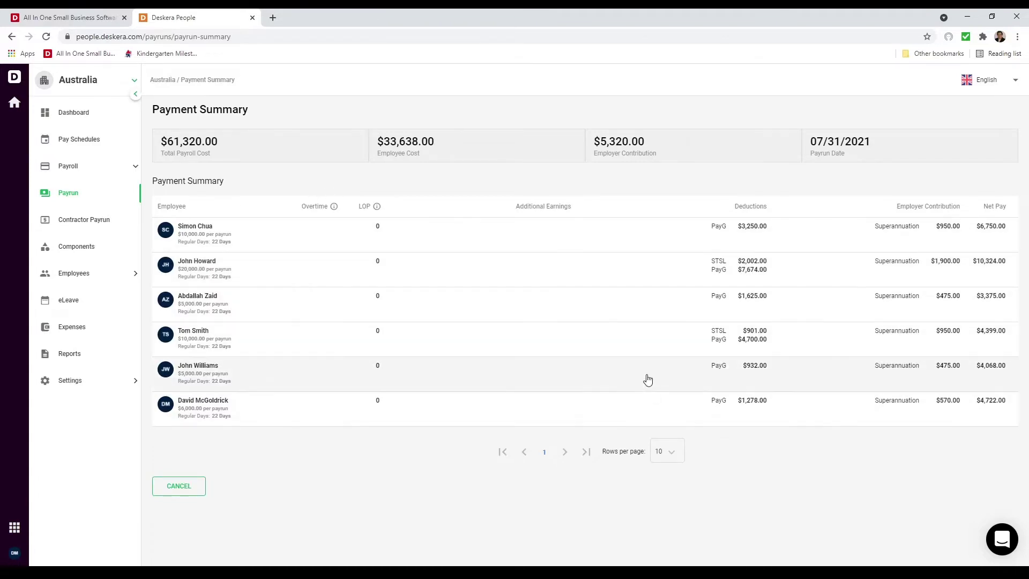
pyautogui.click(110, 279)
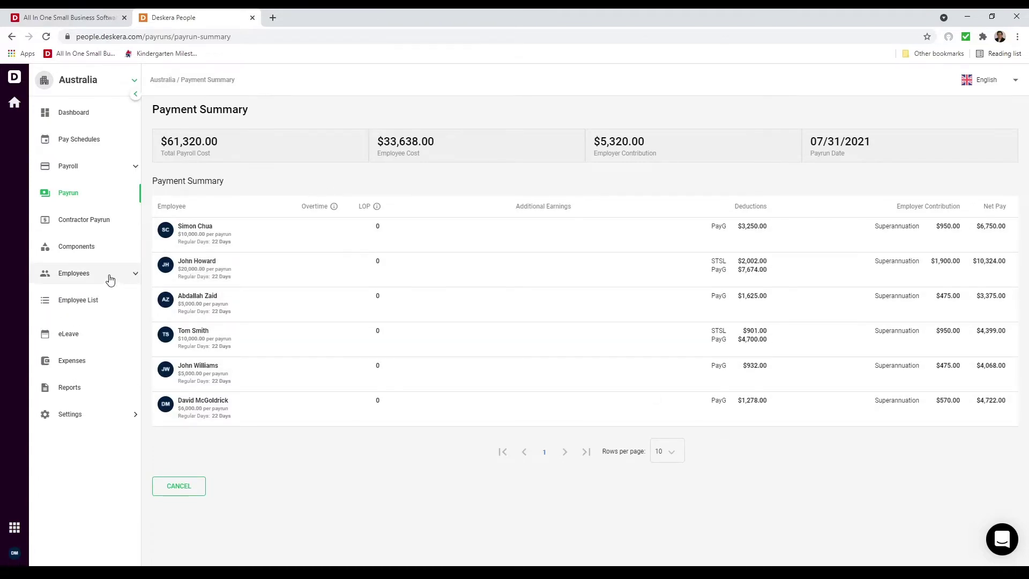
pyautogui.click(99, 306)
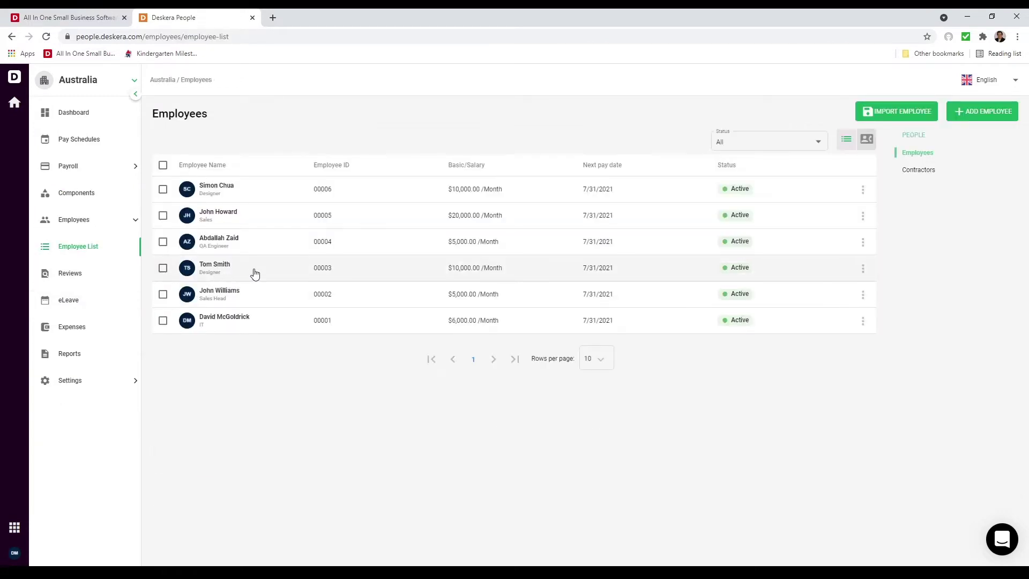
# - Download and open the Sales Head's 7/31/2021 payslip PDF, then return to their details
pyautogui.click(269, 298)
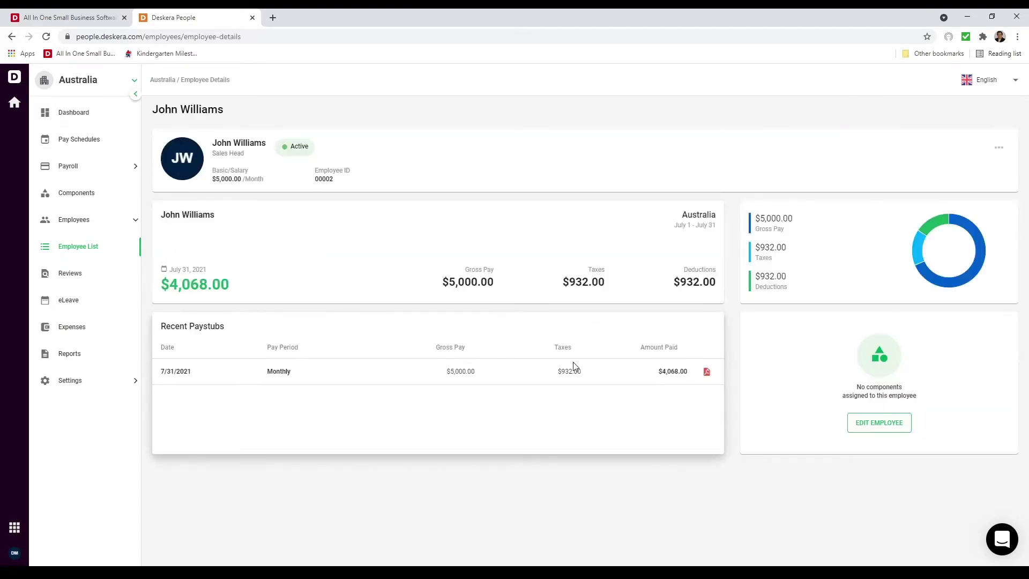
pyautogui.click(706, 375)
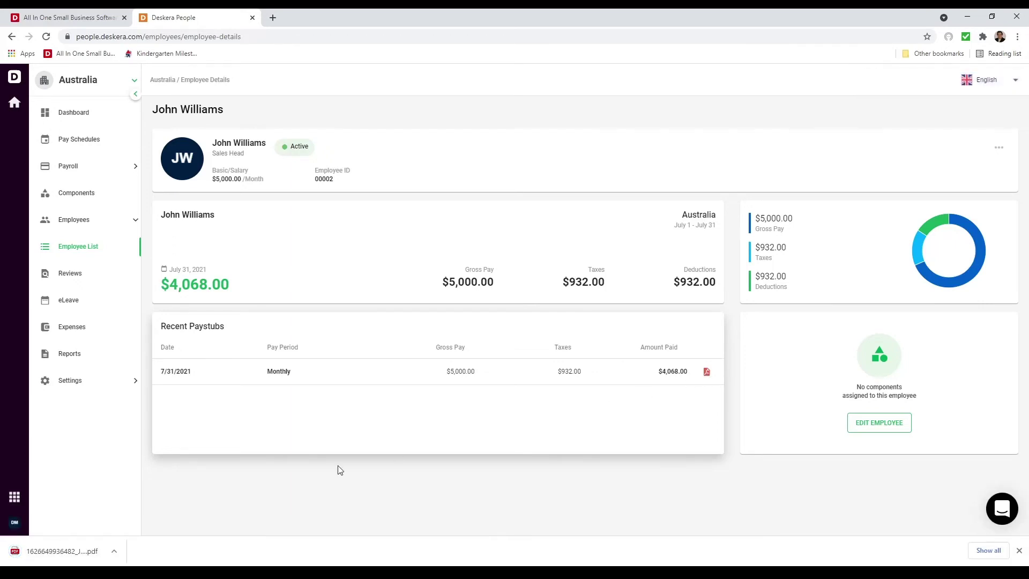
pyautogui.click(79, 551)
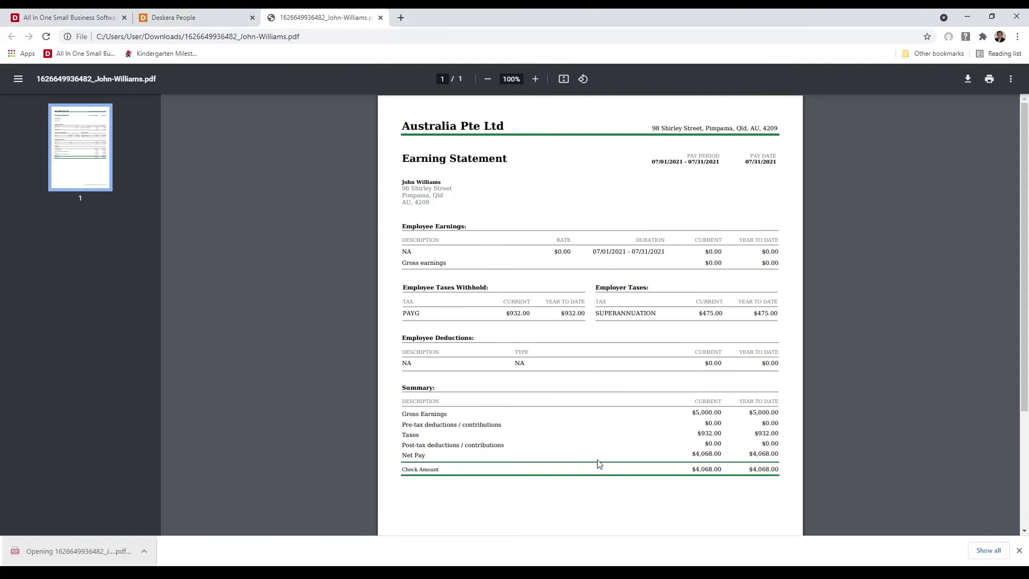
pyautogui.click(183, 18)
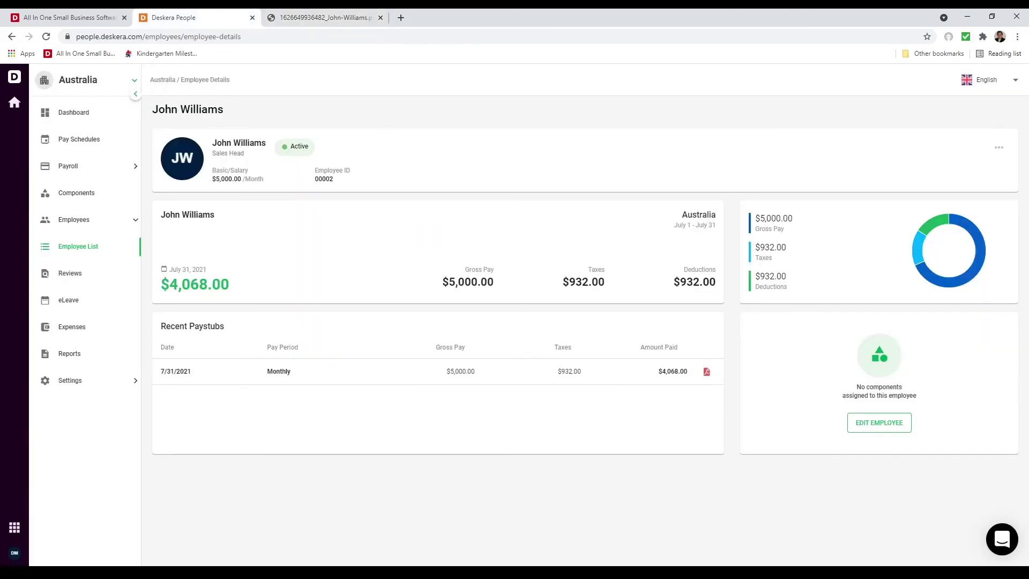